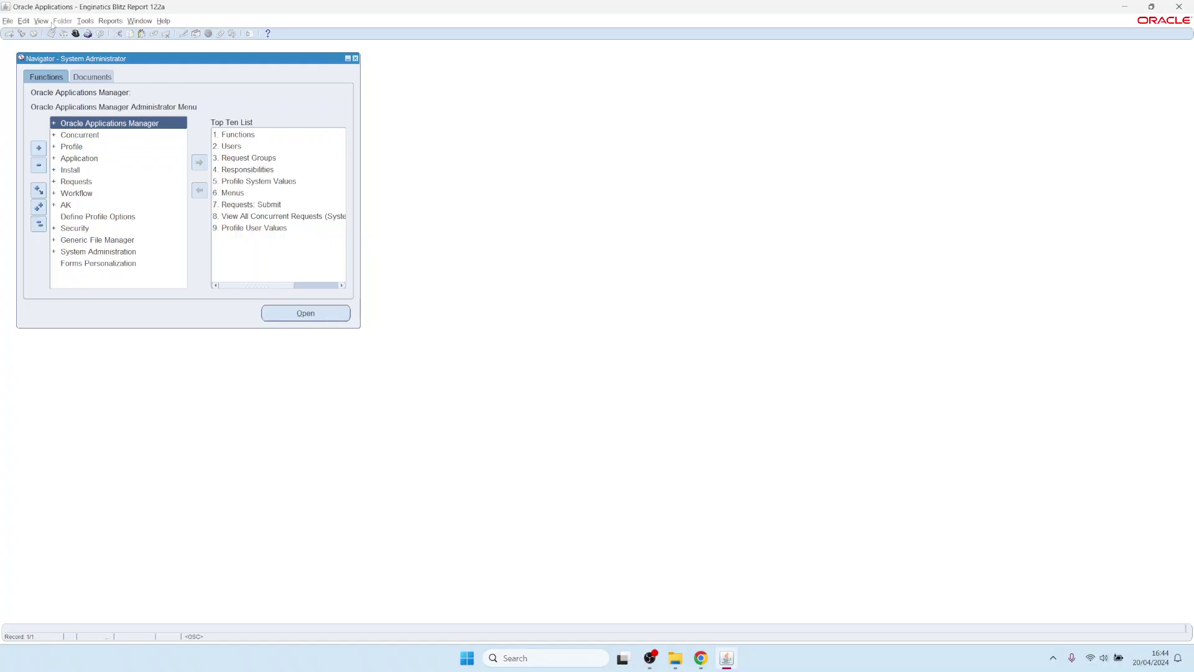
Start a new concurrent request and select the Blitz Report Update Menu Entries program
click(48, 22)
click(60, 156)
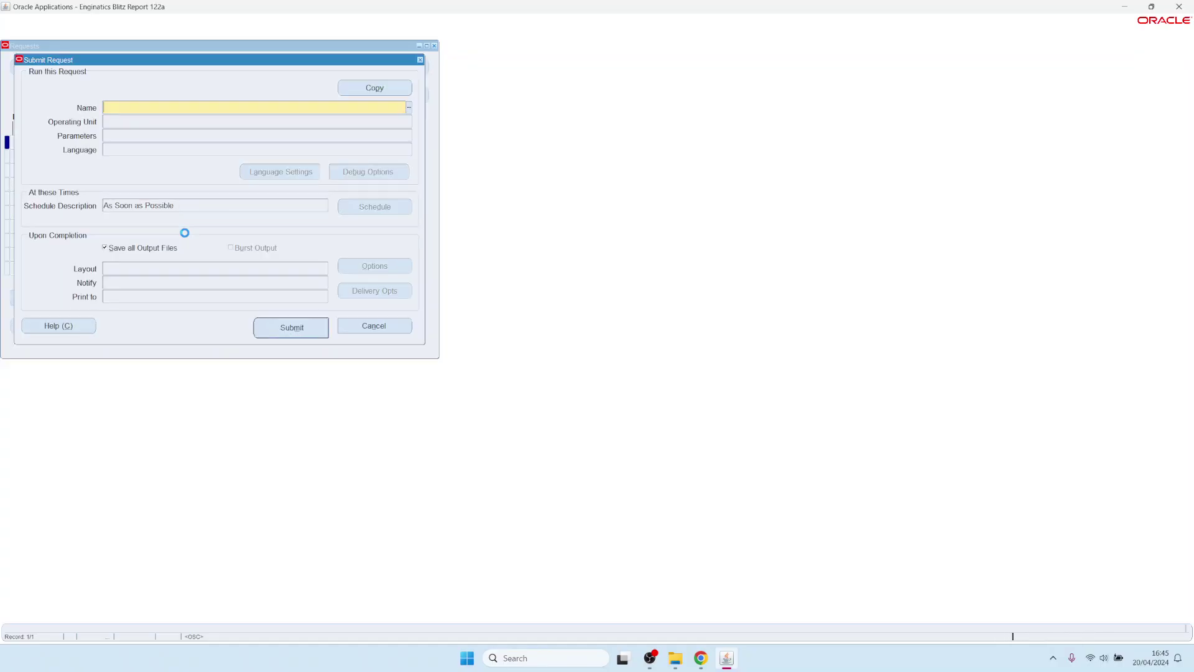
text(%)
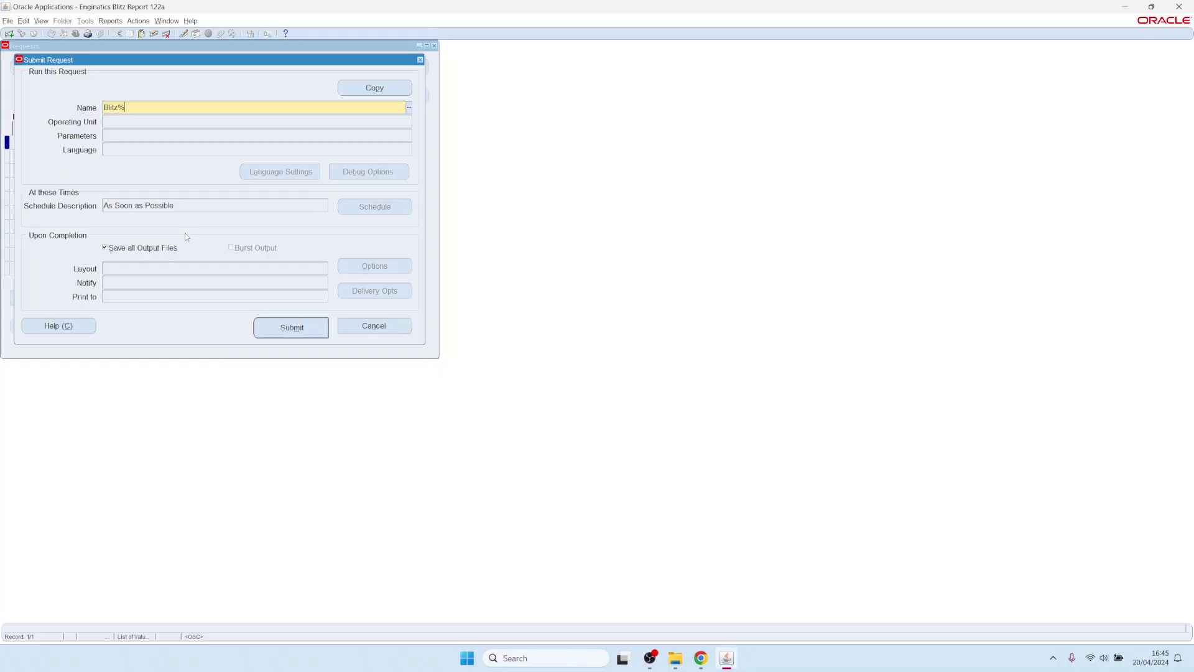
key(Tab)
key(Down)
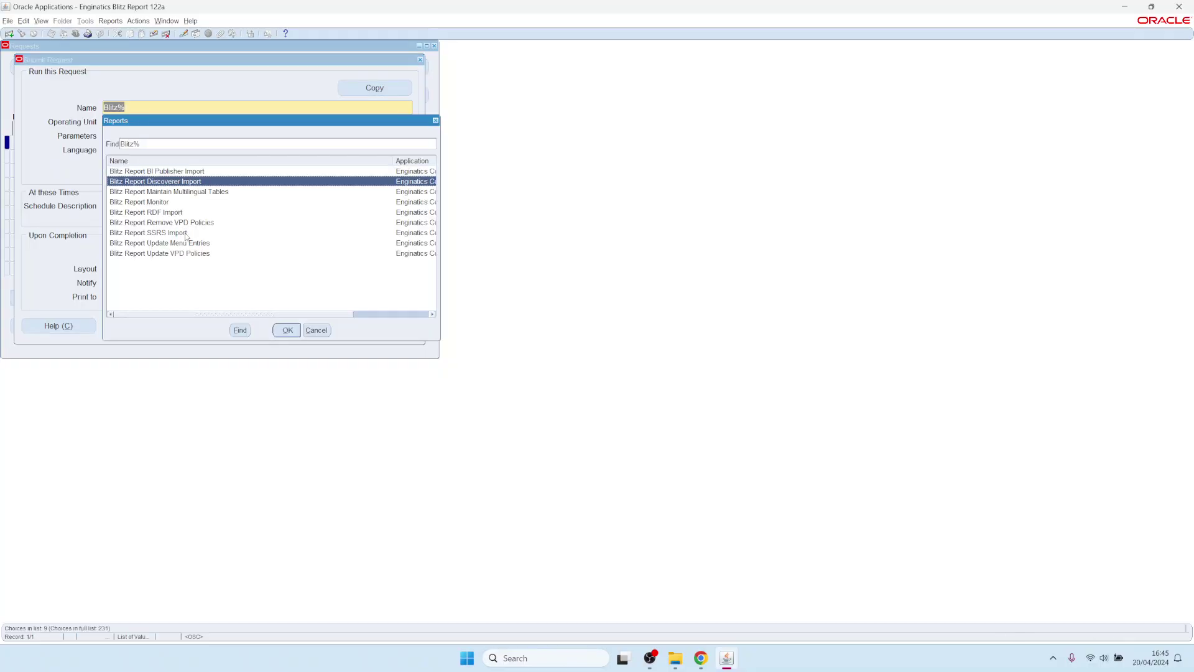
key(Down)
key(Down)
key(Down)
key(Down)
key(Down)
key(Down)
key(Return)
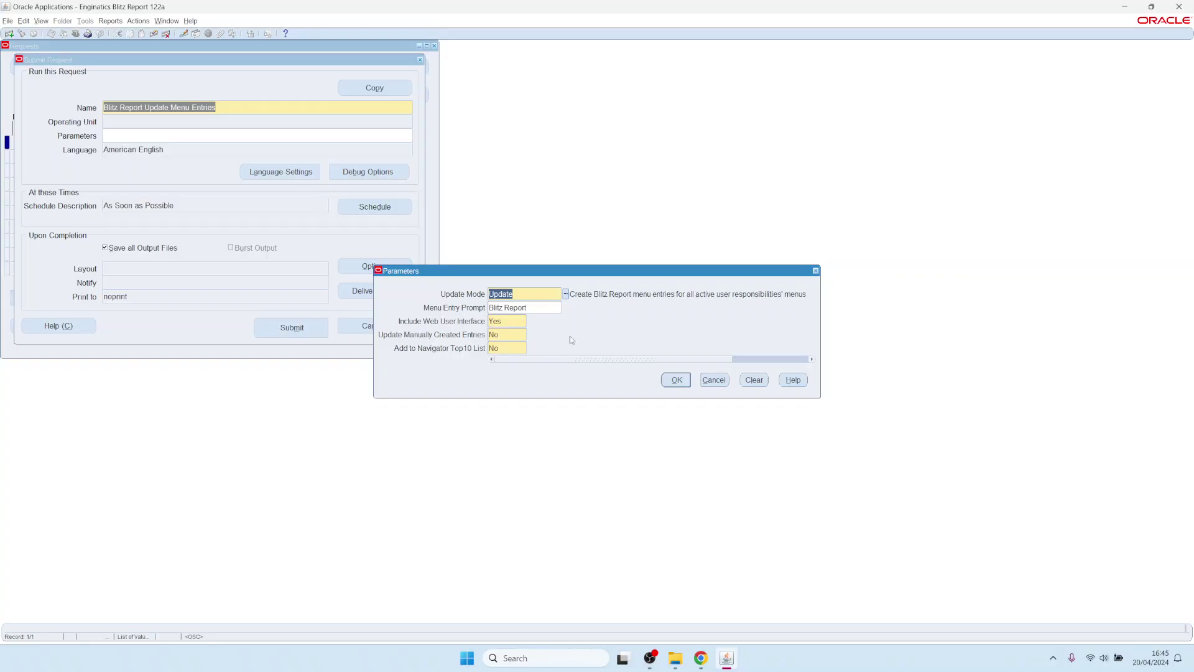
Submit the request with its default parameters and check it in the list of all own requests
click(683, 383)
click(292, 328)
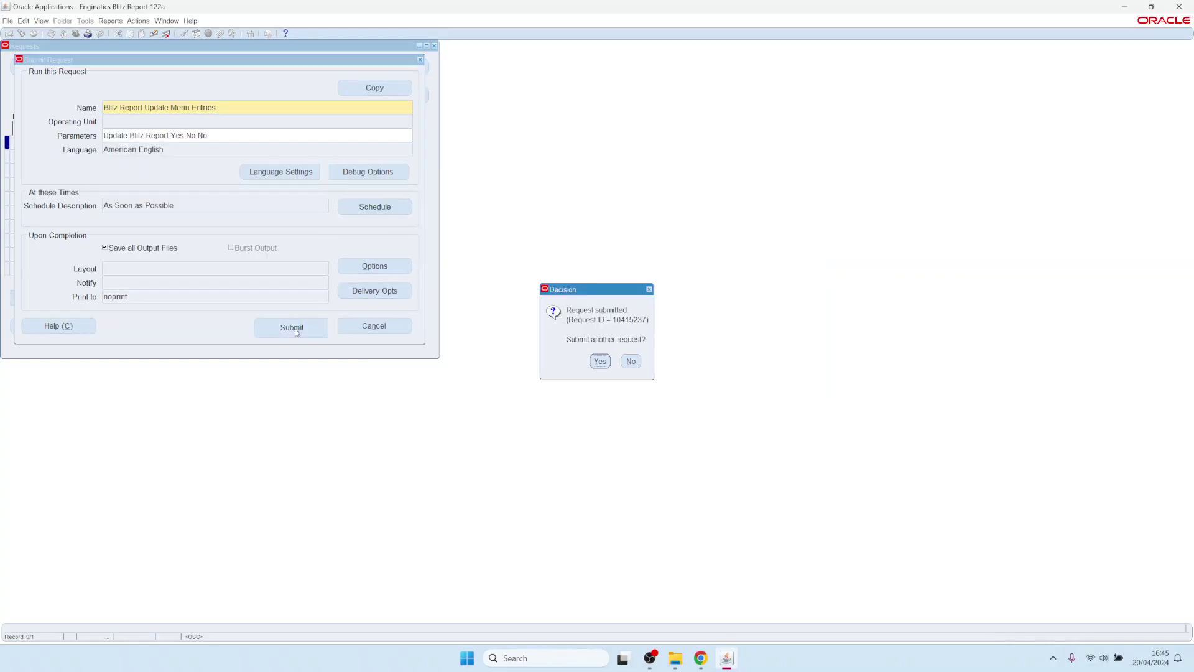
click(630, 360)
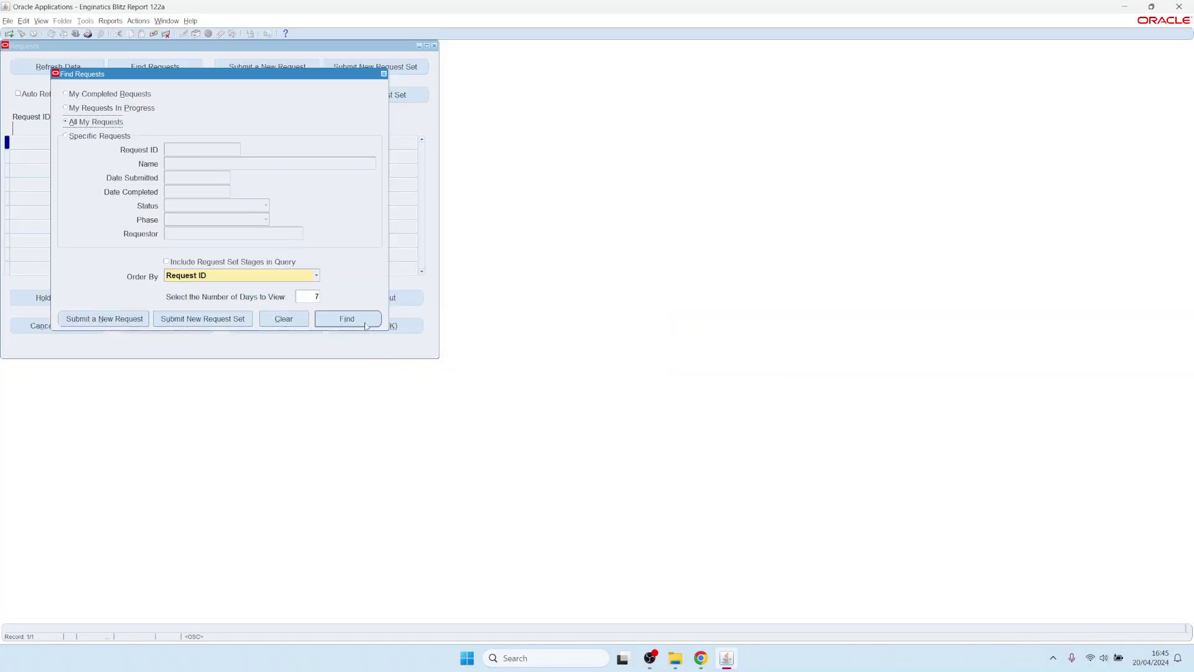
click(357, 319)
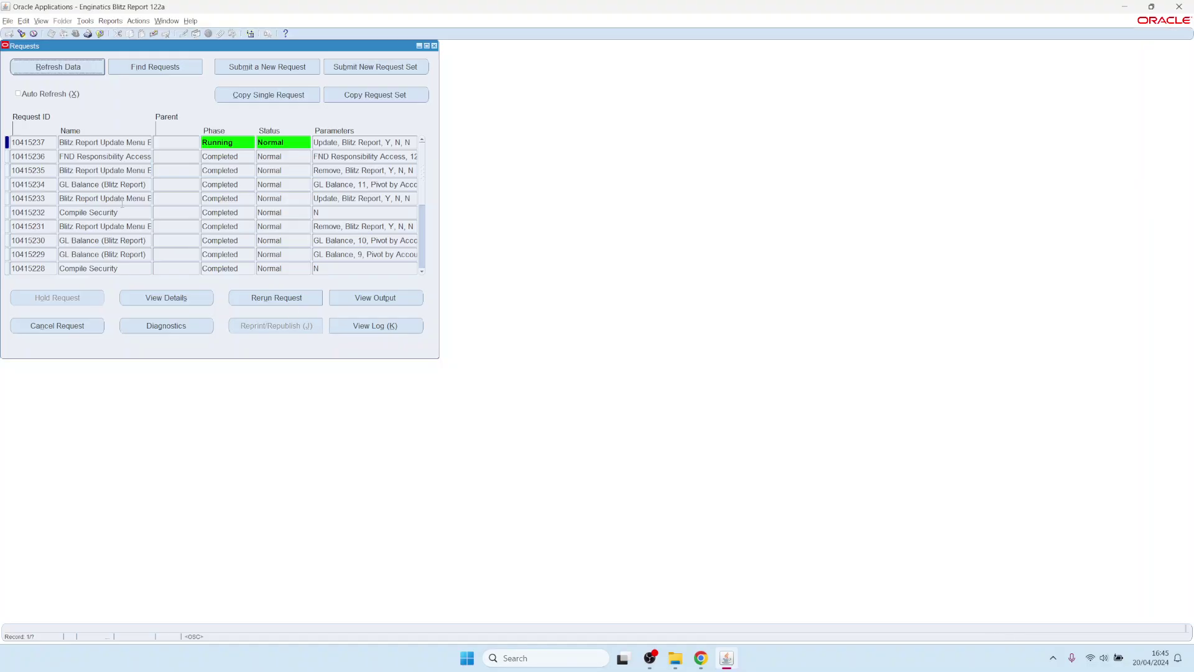
click(434, 46)
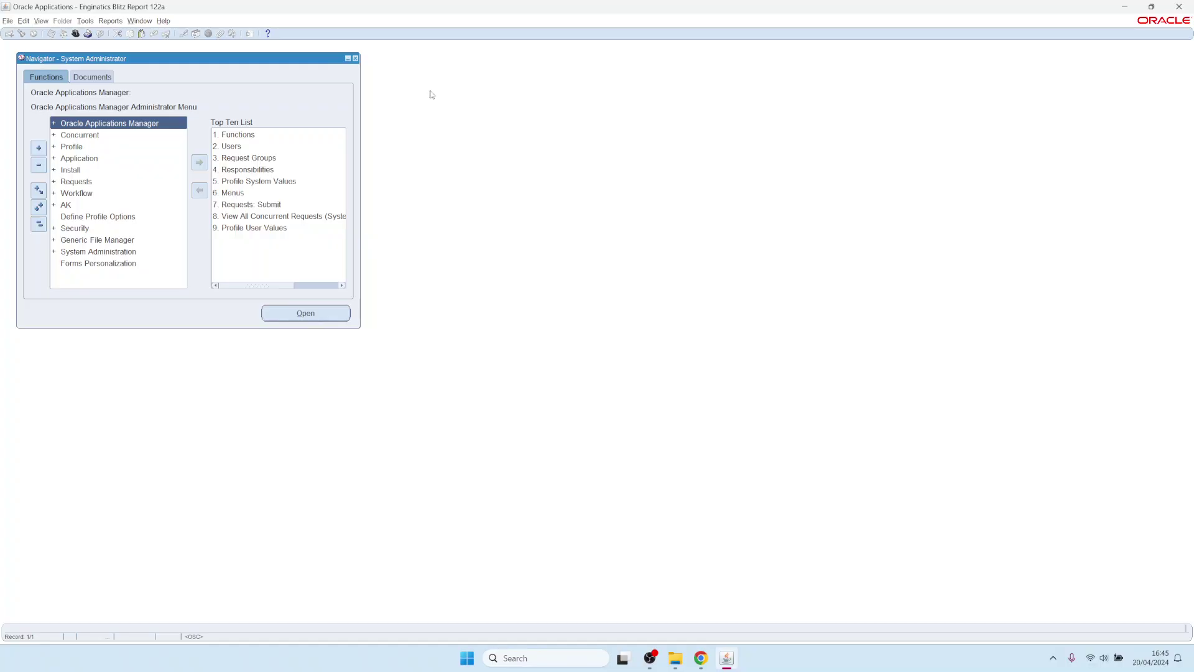
Switch the responsibility to General Ledger, Vision Operations (USA)
key(alt+f)
key(w)
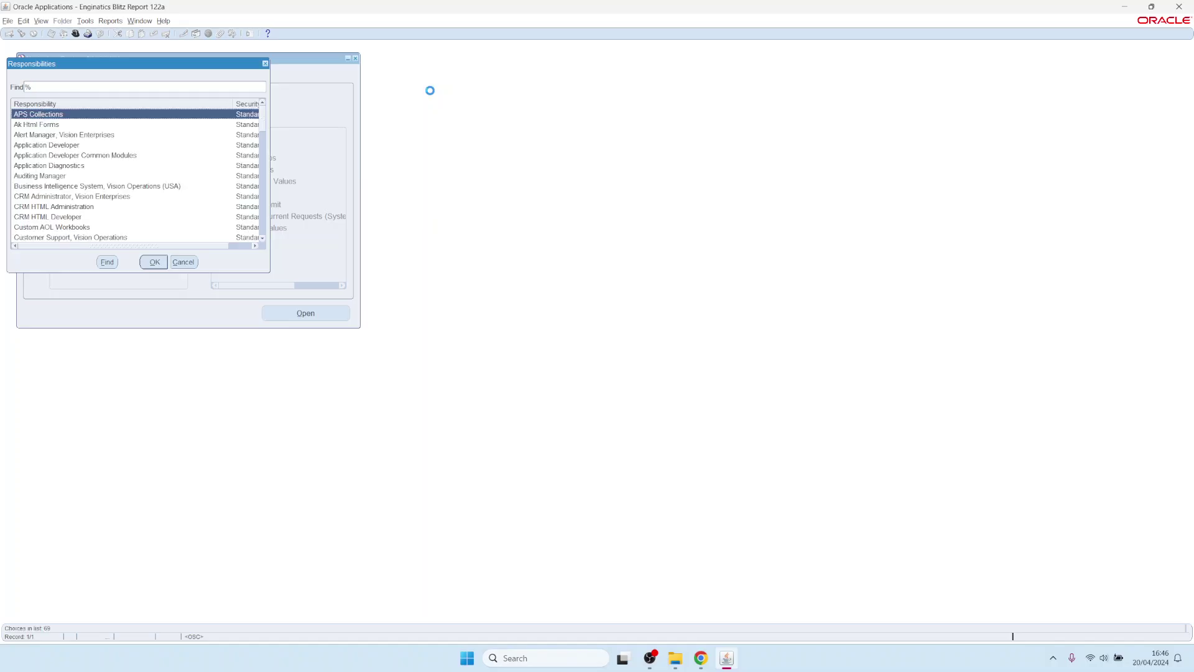
text(a)
key(BackSpace)
text(general Ledger)
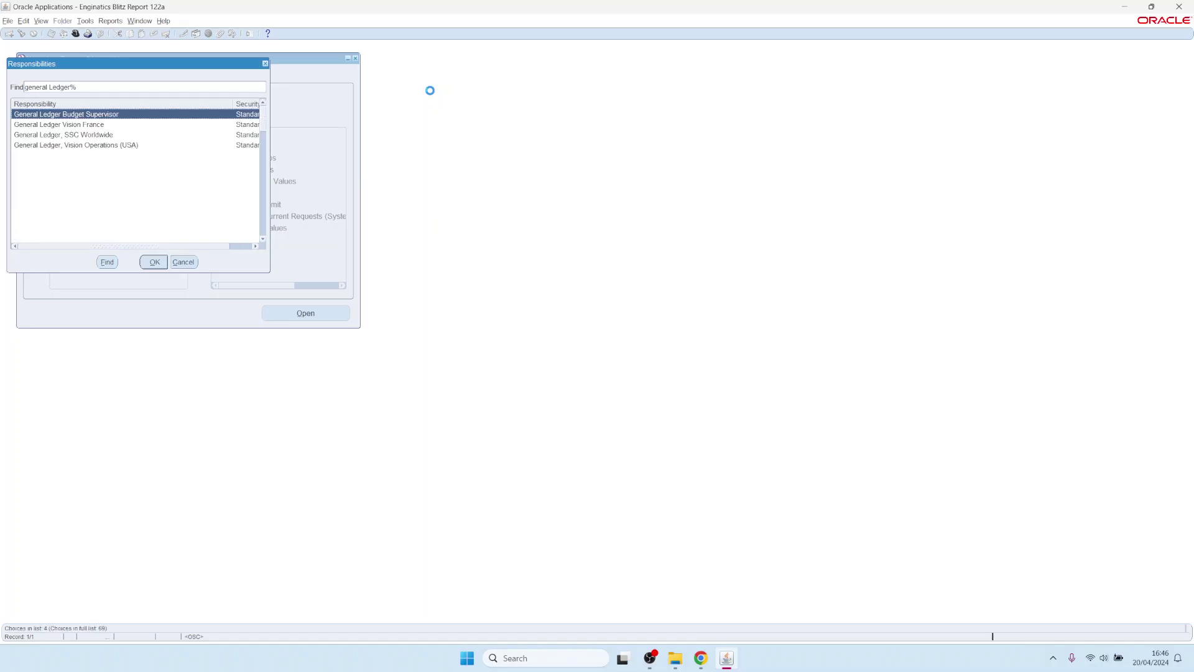
key(Down)
key(Down)
key(Down)
key(Return)
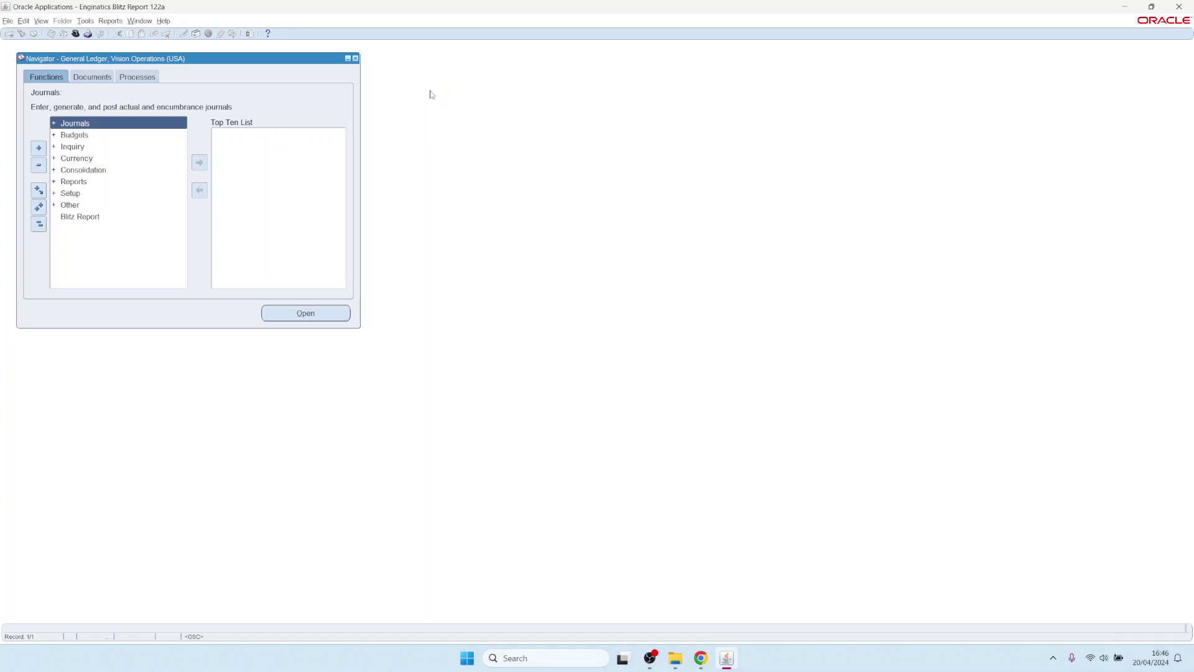
Run the GL Balance Blitz Report with the Pivot by Account Hierarchy template and review its Excel output
double_click(86, 218)
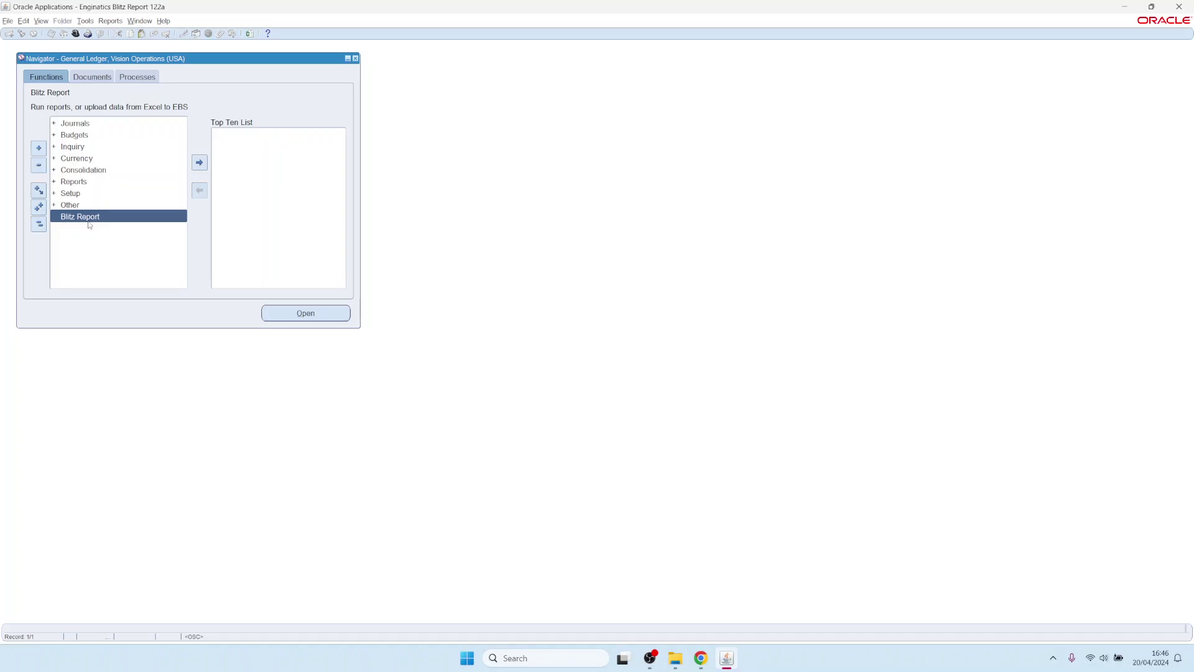
click(250, 33)
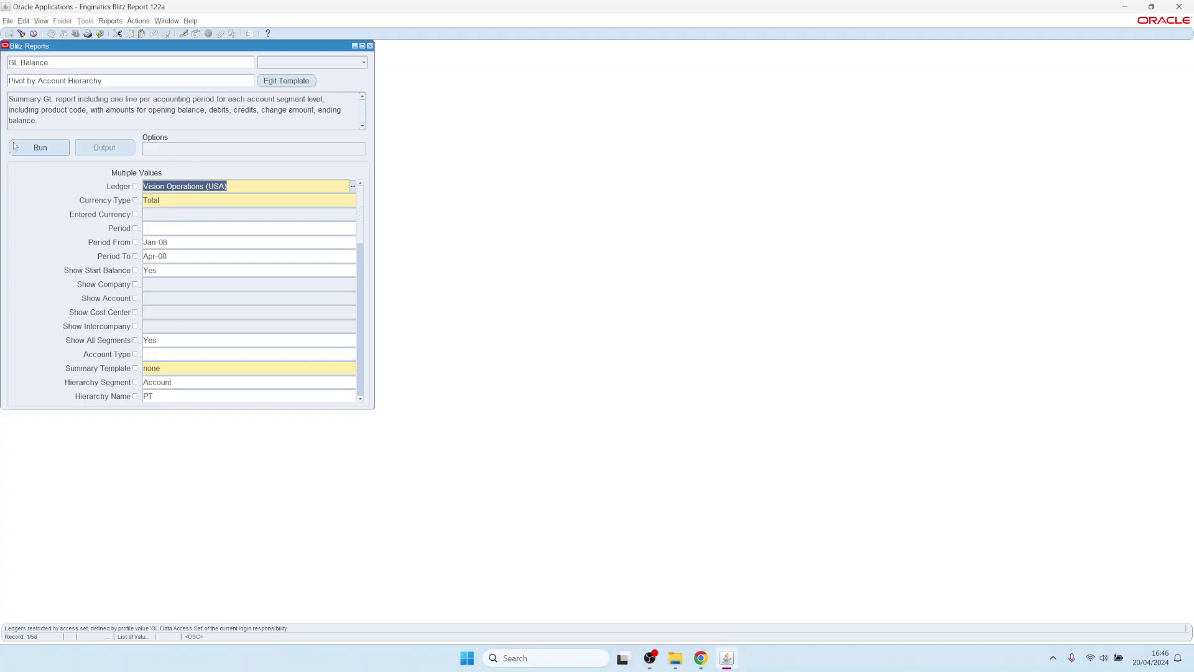
click(49, 154)
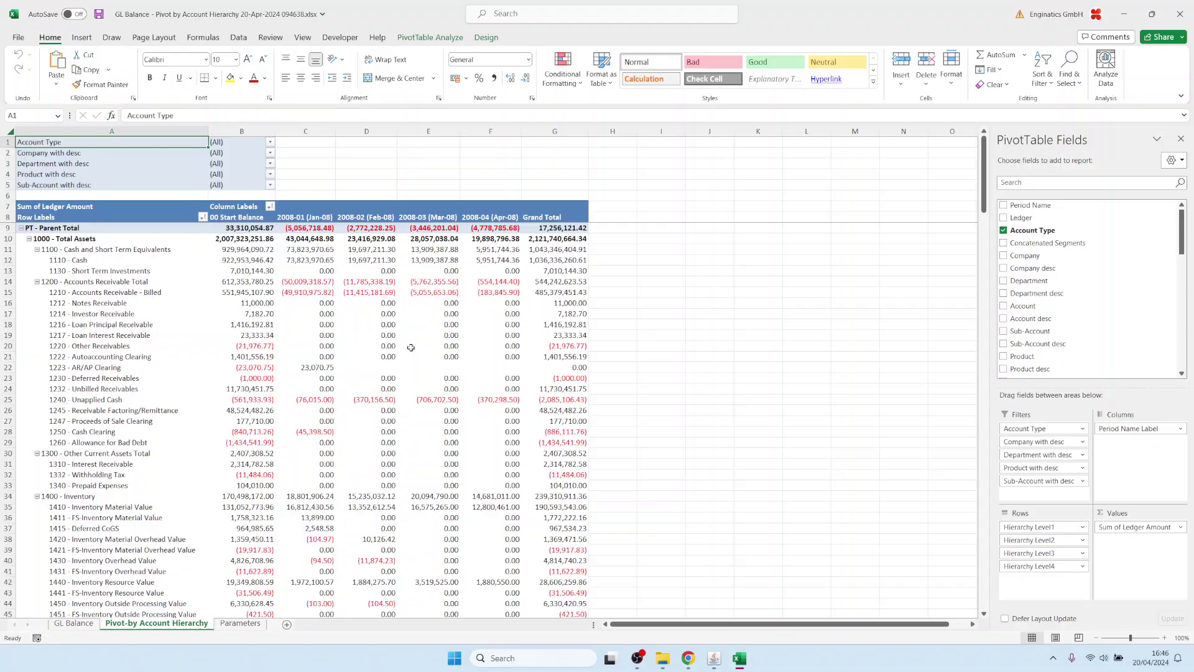
click(413, 346)
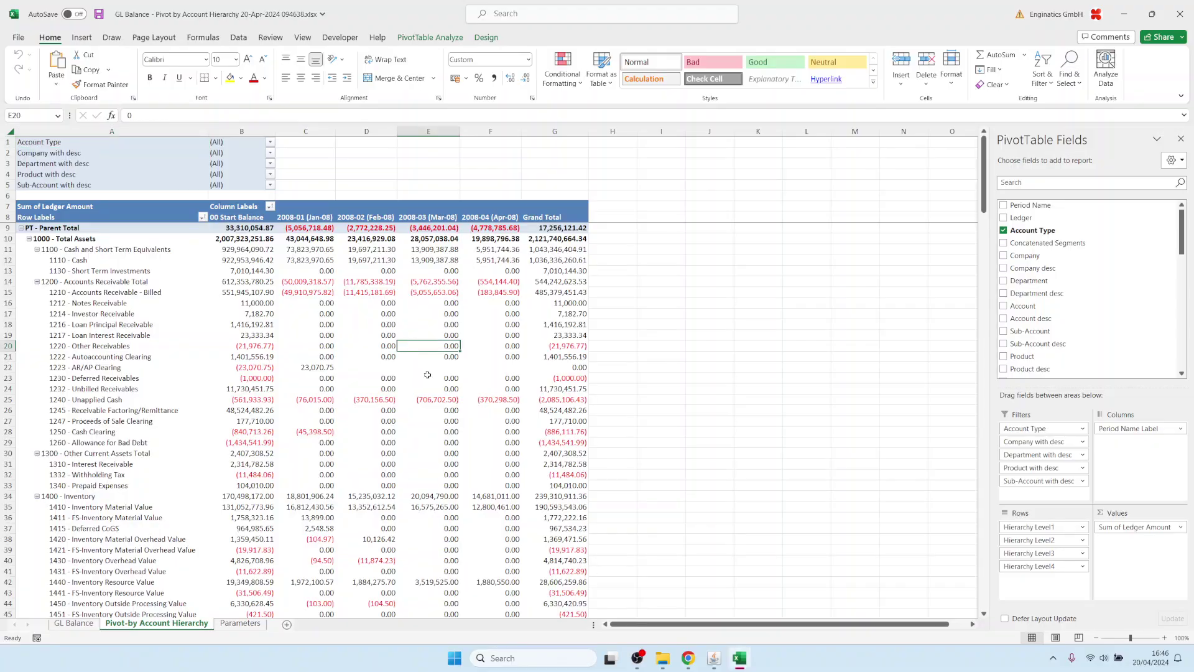
scroll(425, 368, down, 2)
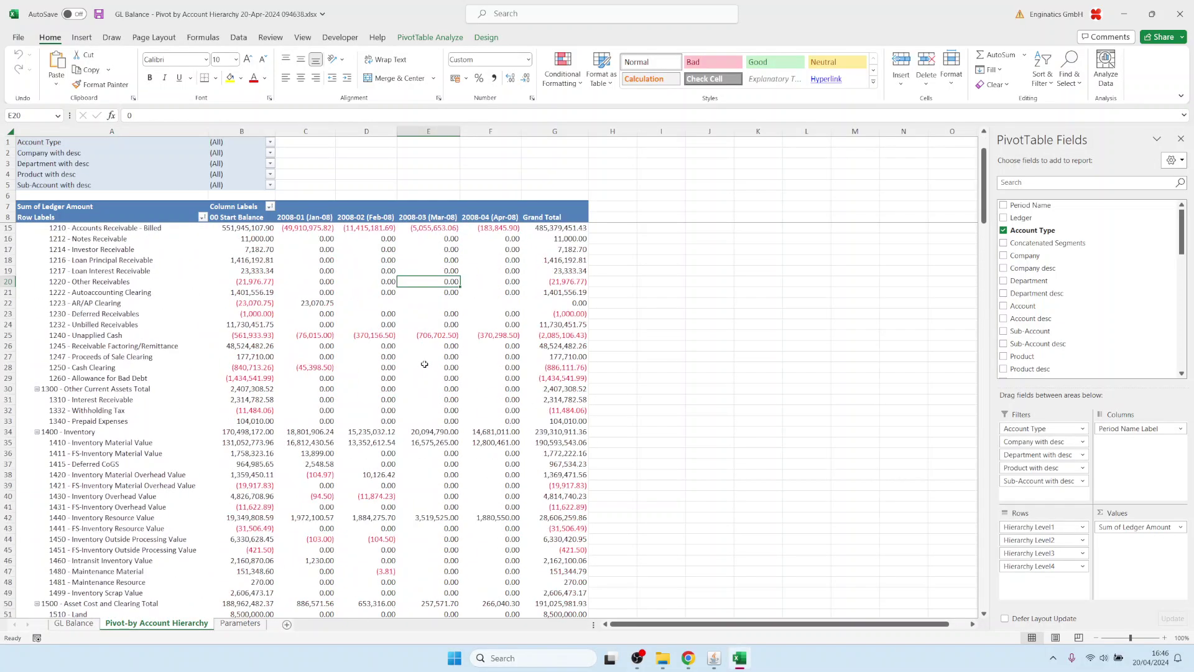
Return to Oracle Applications, close the report form and switch the responsibility to Application Developer
click(724, 661)
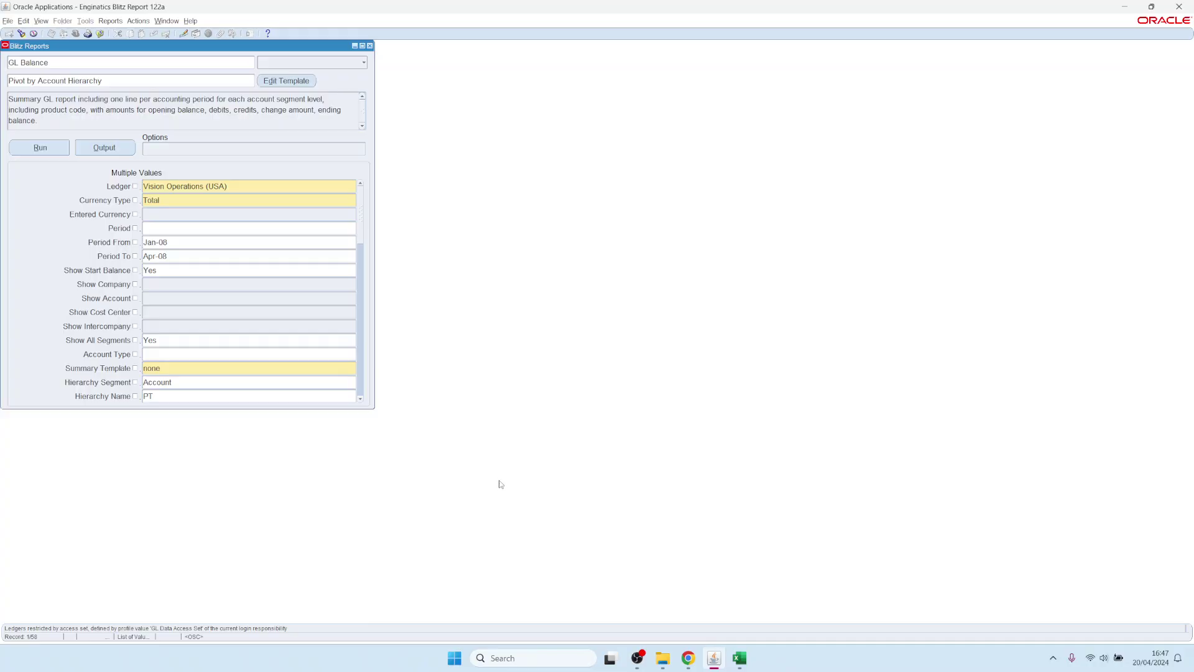
key(F4)
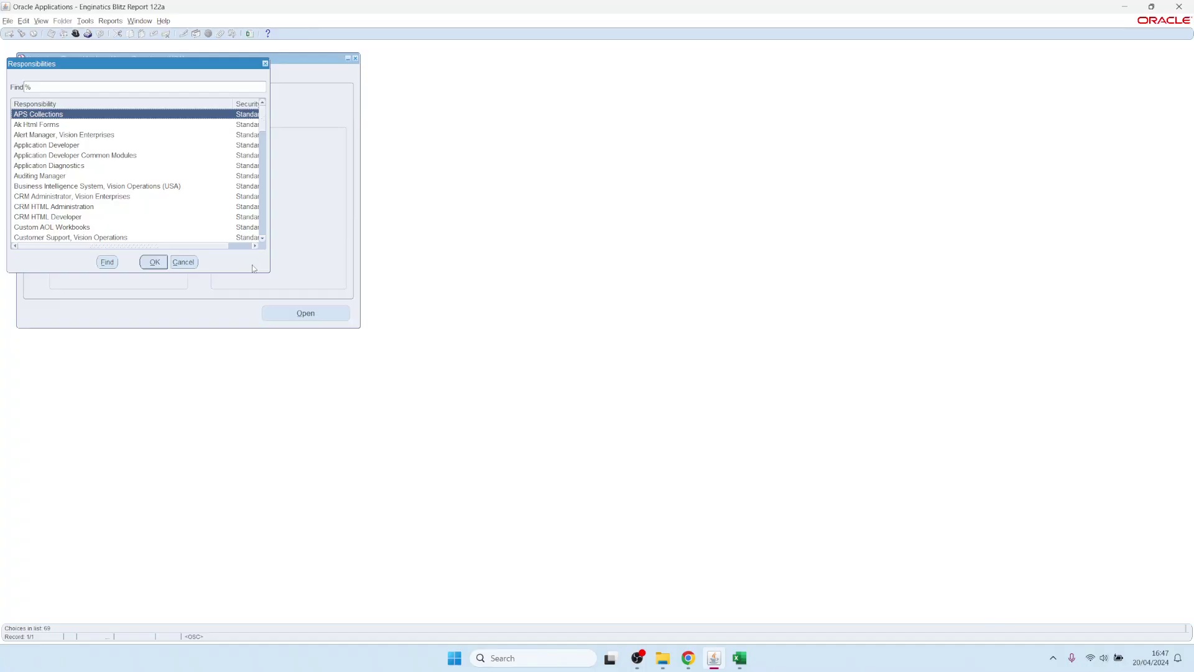
key(Down)
key(Down)
key(Down)
key(Return)
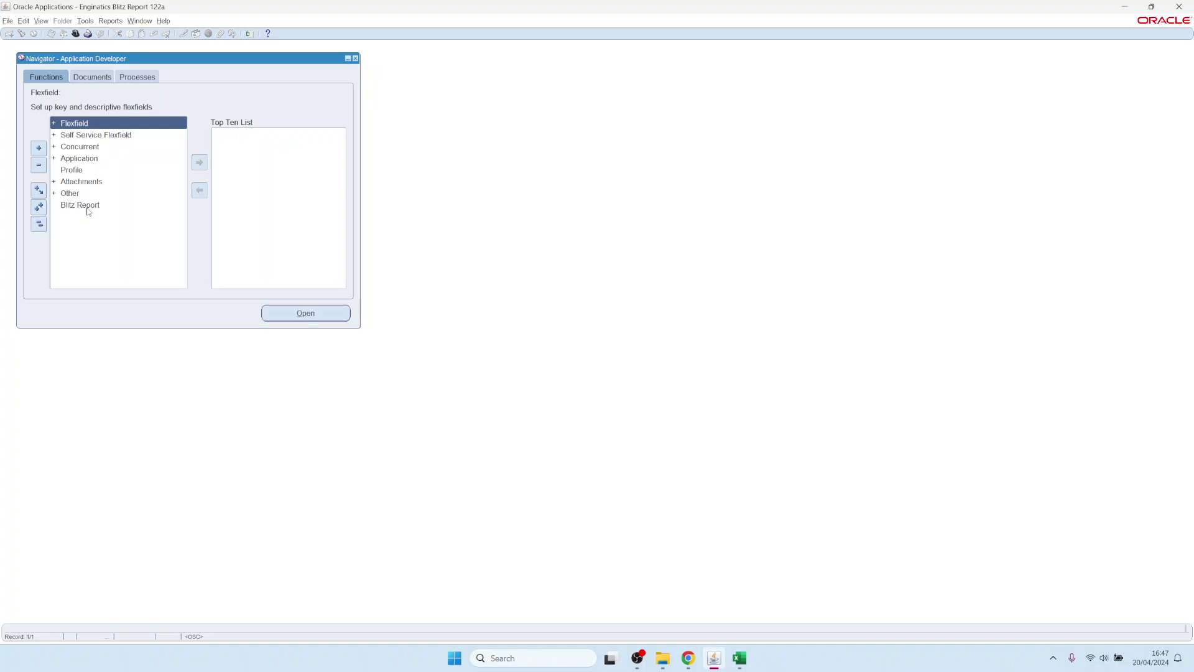
View the FND Responsibility Access report in the Blitz Report form and close the form
click(249, 35)
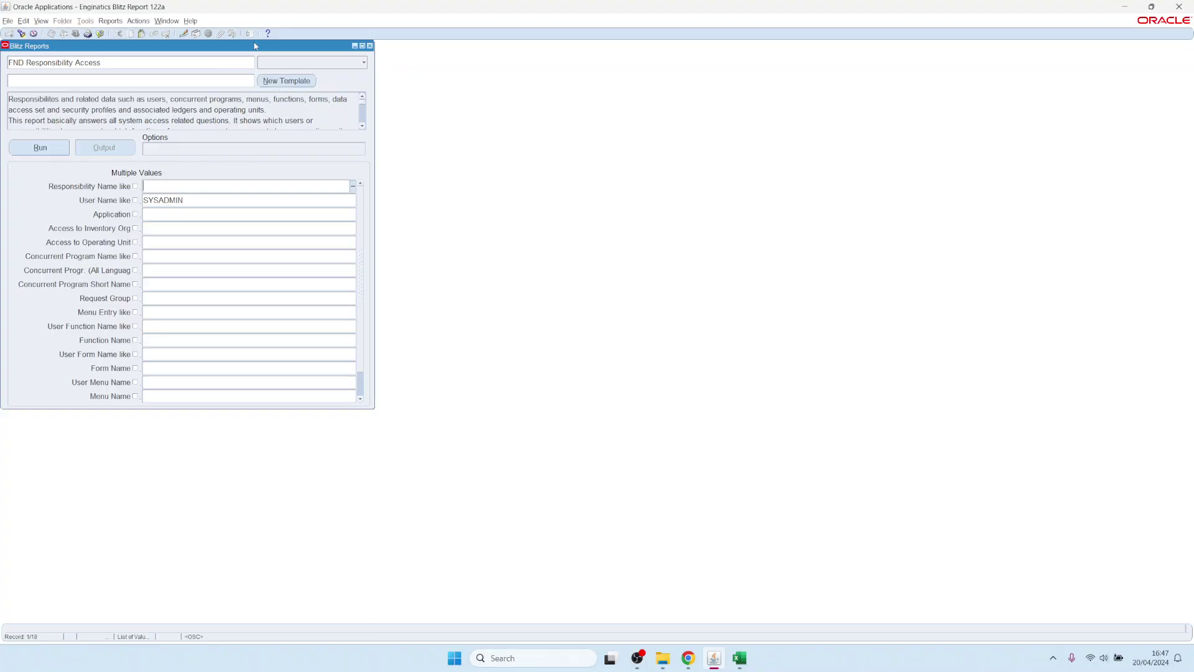
drag(252, 47, 331, 59)
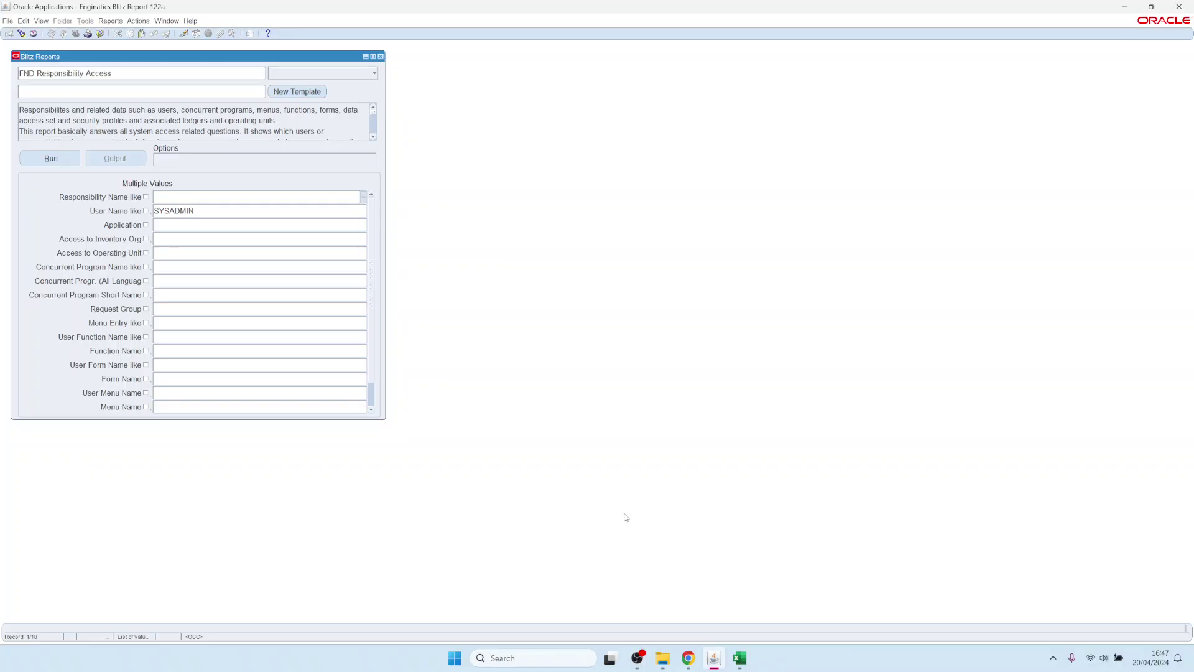
mouse_move(686, 665)
key(F4)
Switch the responsibility to System Administrator and open the search form for system profile values
key(alt+f)
key(w)
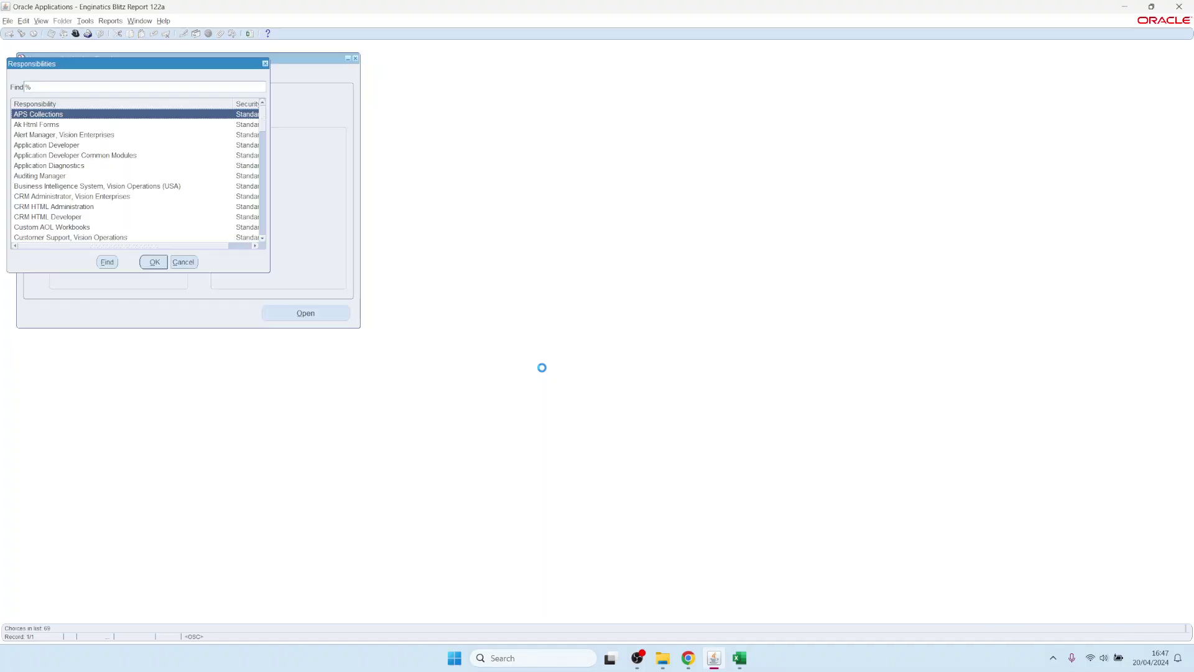
text(s)
key(Return)
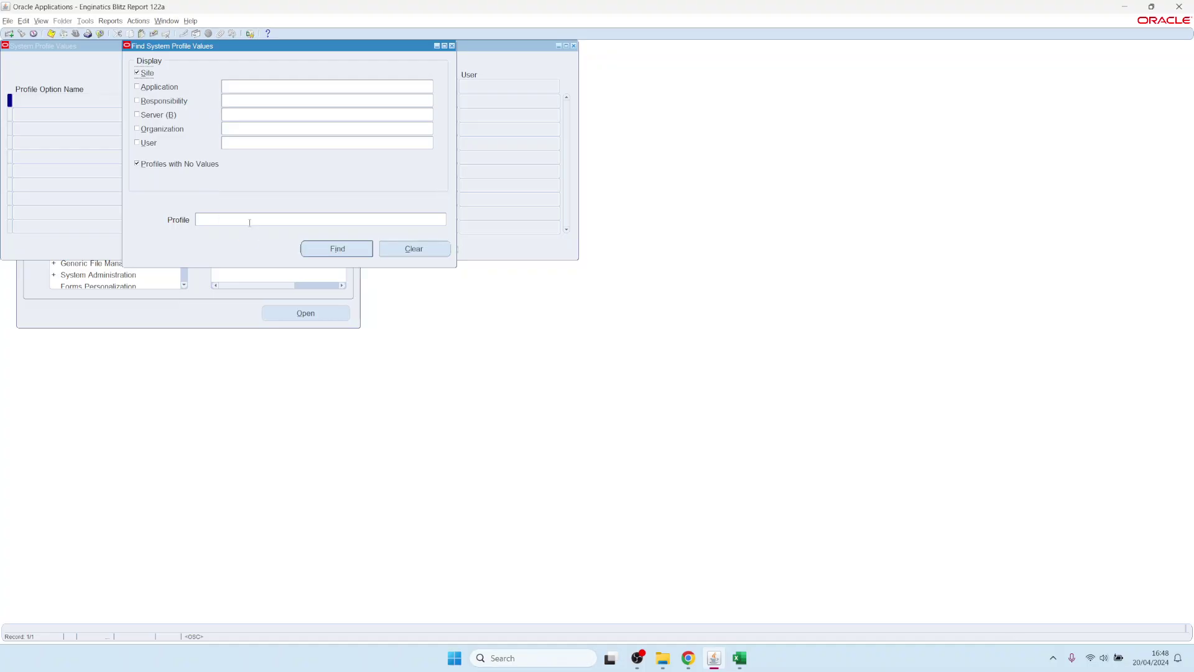
Find the profile options matching Blitz% at site level and for the user SYSADMIN
text(Blitz%)
click(248, 142)
text(SYSADMIN)
click(354, 248)
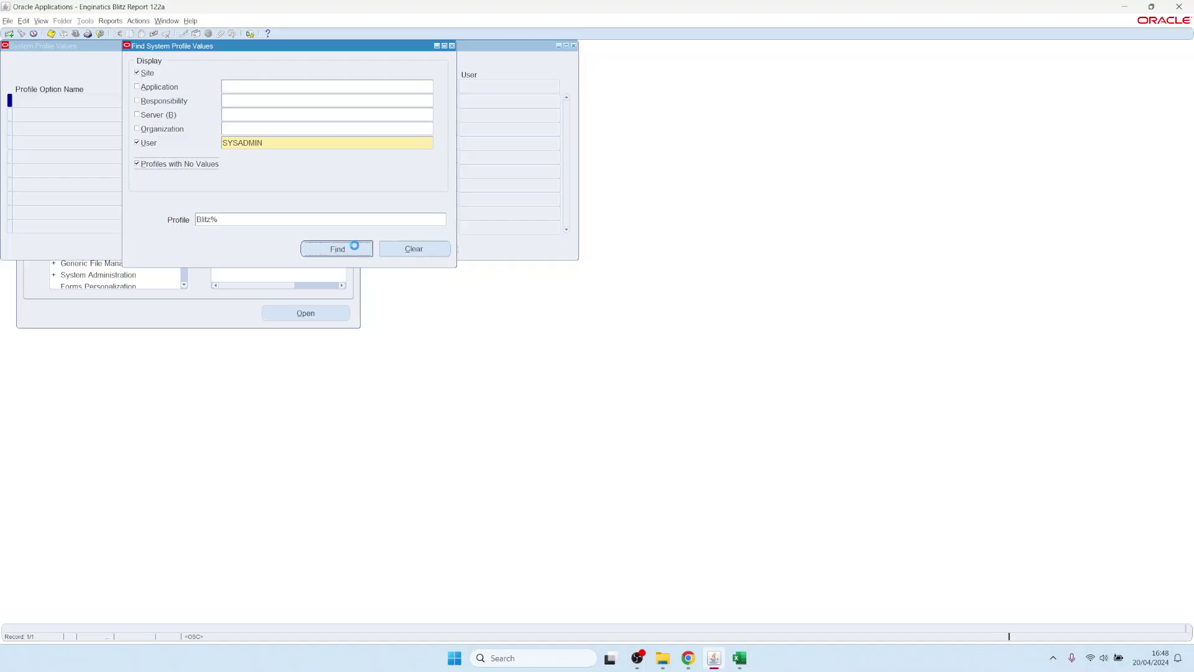
Open the user-level value list of Blitz Report Access and go through its User Admin, Developer and System options
click(193, 162)
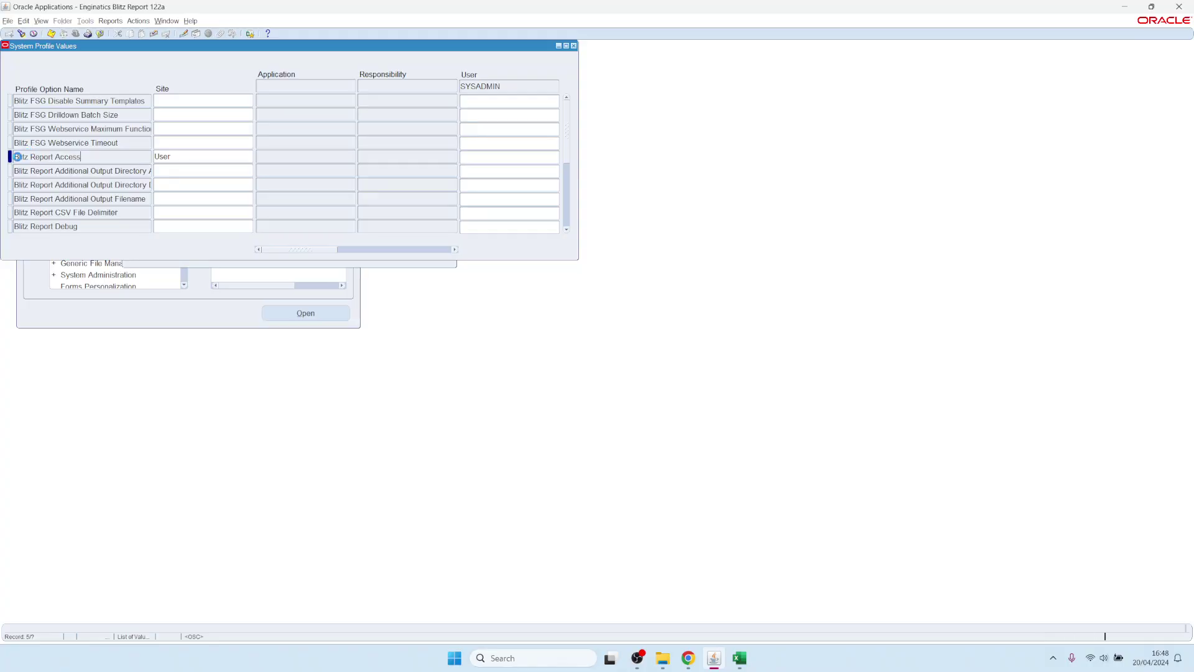
drag(19, 157, 117, 166)
click(180, 156)
click(508, 156)
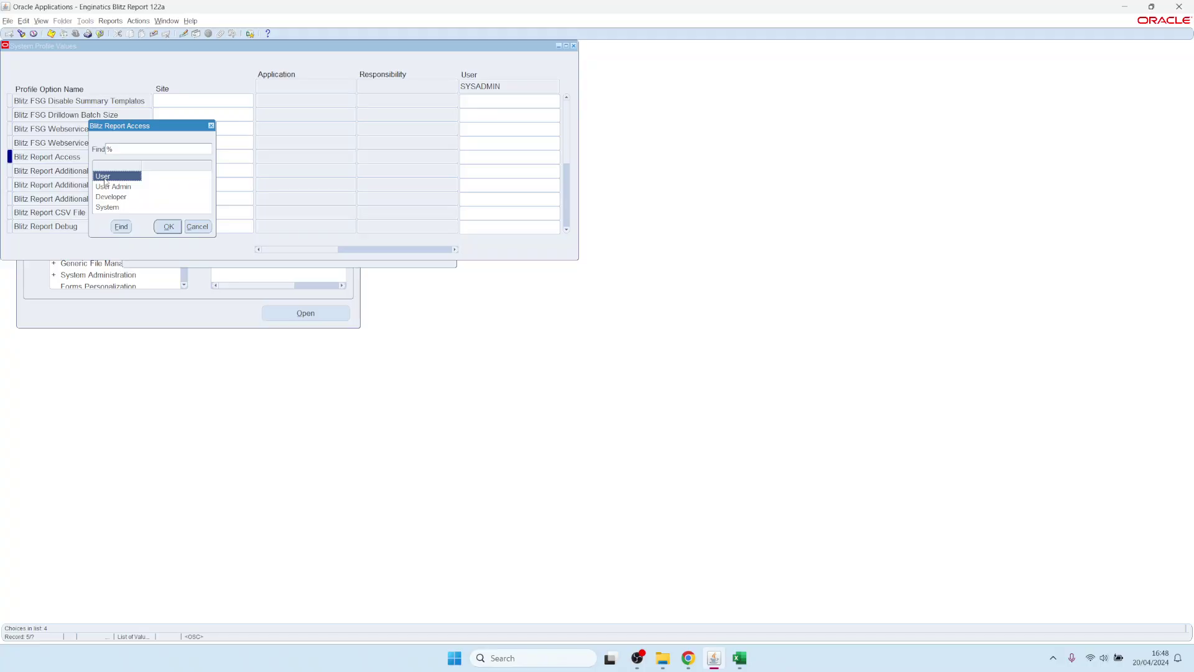
click(120, 188)
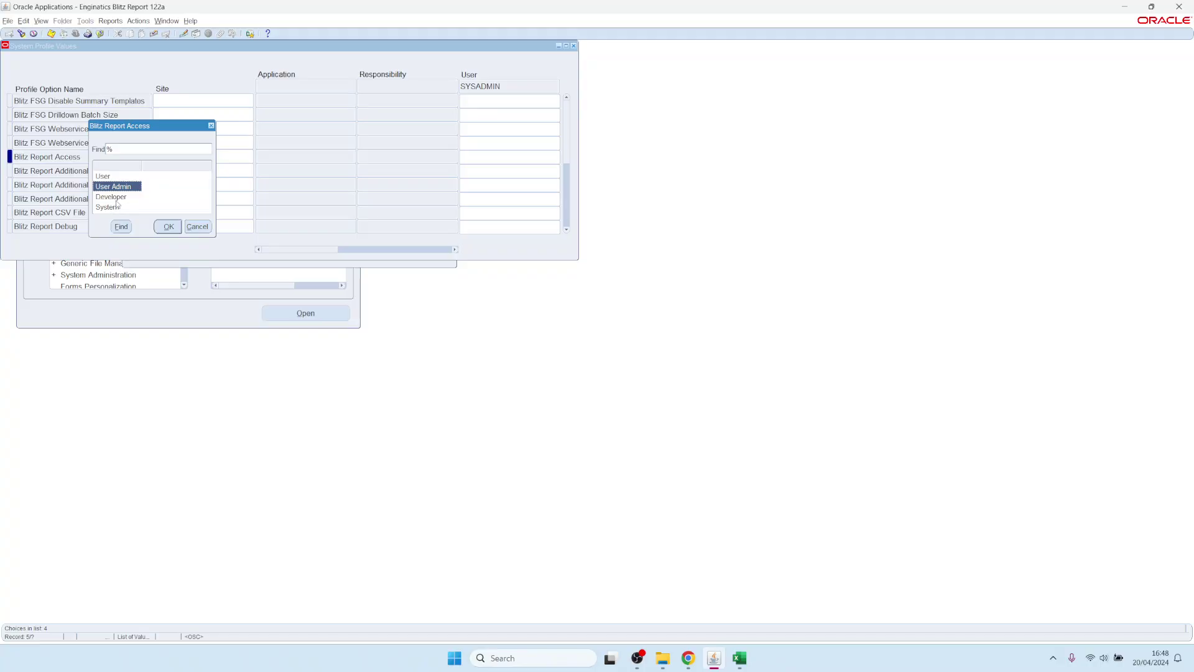
click(120, 199)
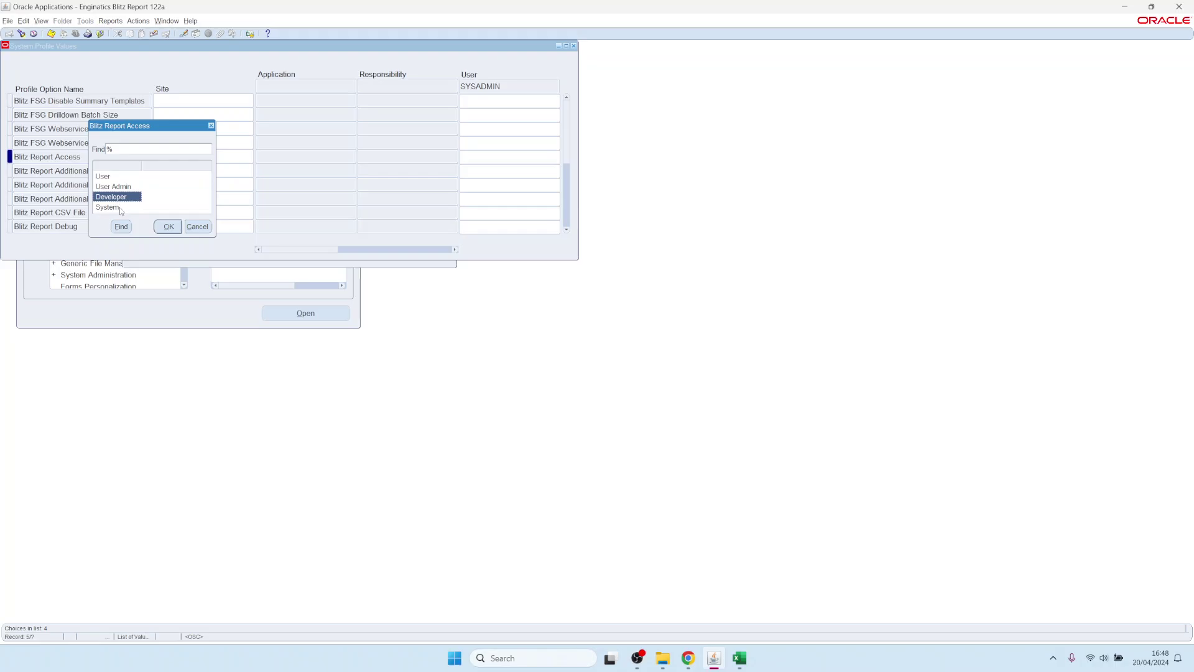
click(121, 209)
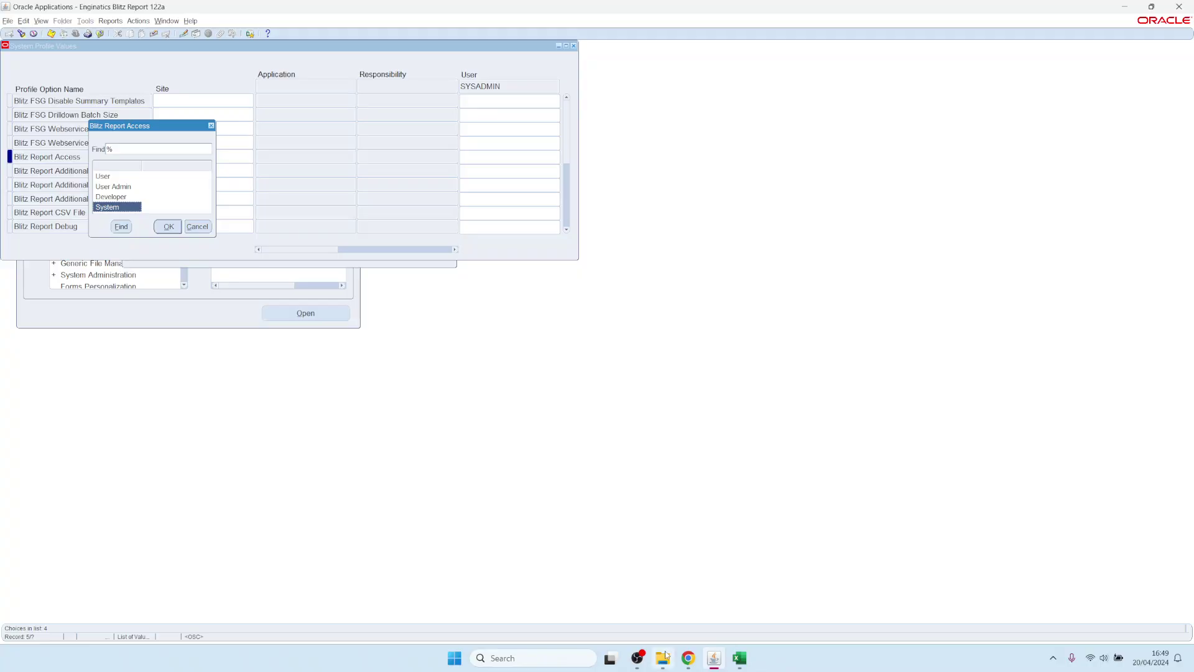
Switch to Chrome and look up Blitz Report Access in the Profile options section of the Enginatics Blitz Report Developer Guide
click(689, 657)
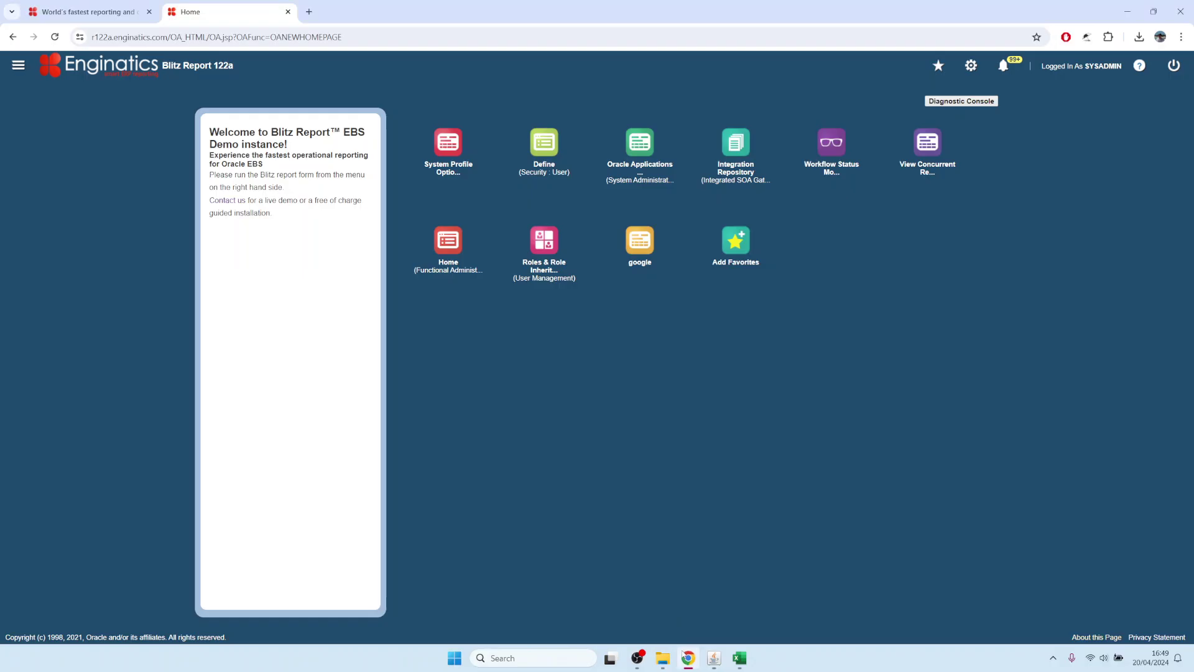
click(35, 5)
mouse_move(508, 94)
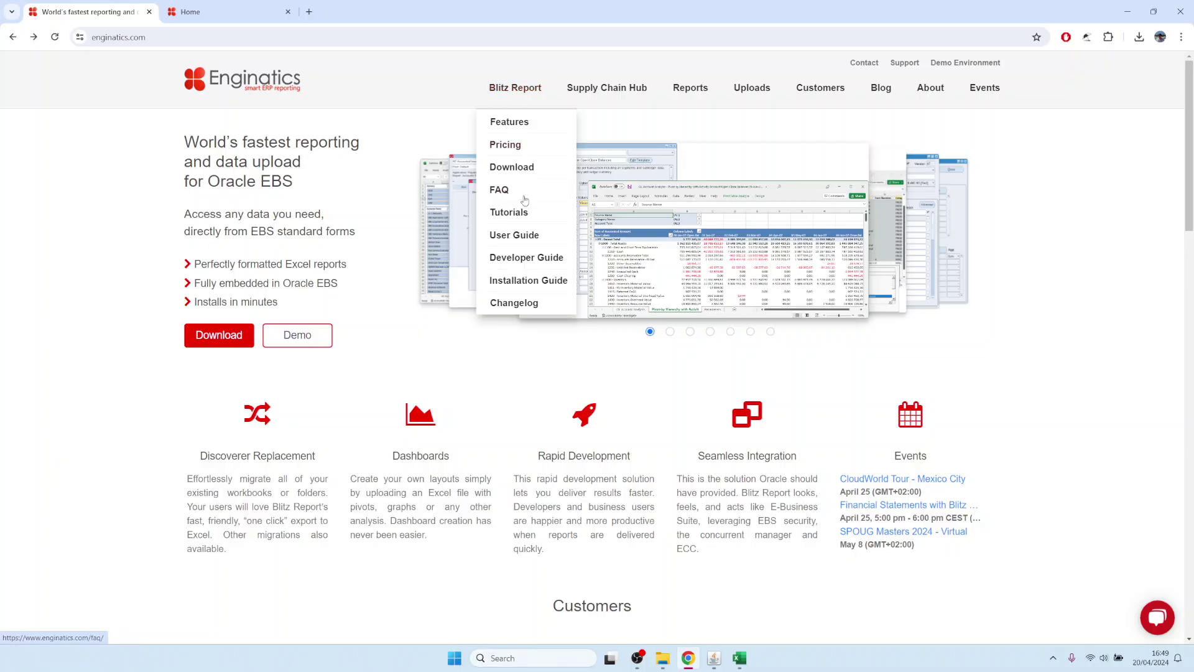
click(524, 259)
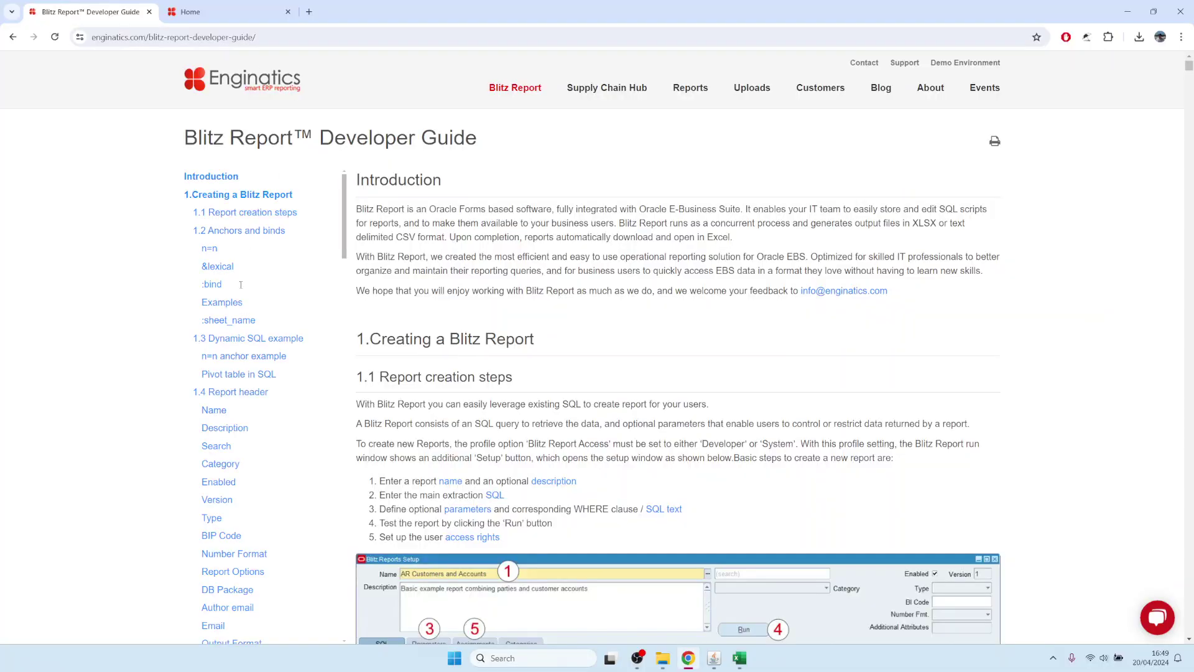
scroll(241, 274, down, 15)
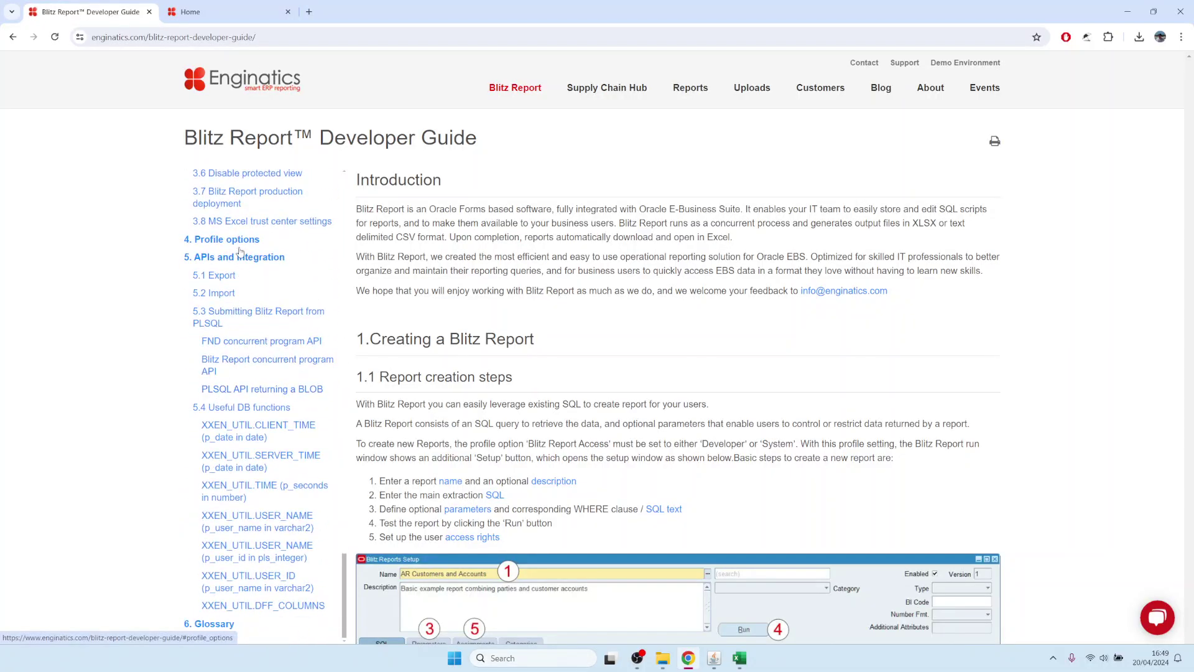
click(240, 249)
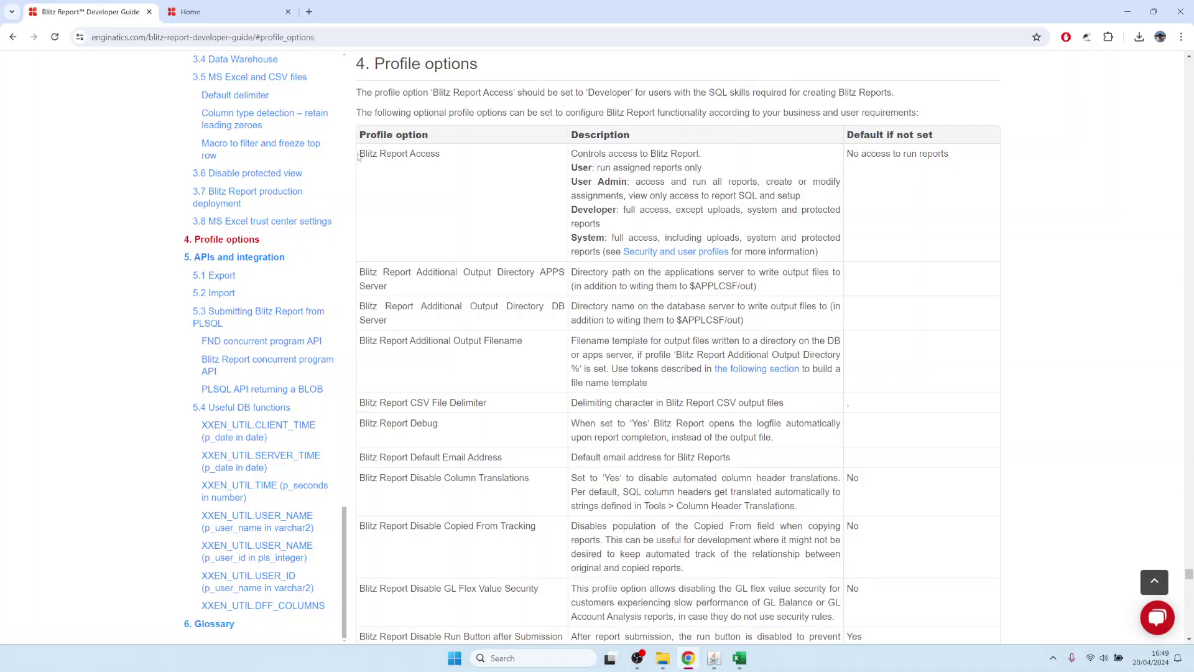
drag(366, 154, 453, 154)
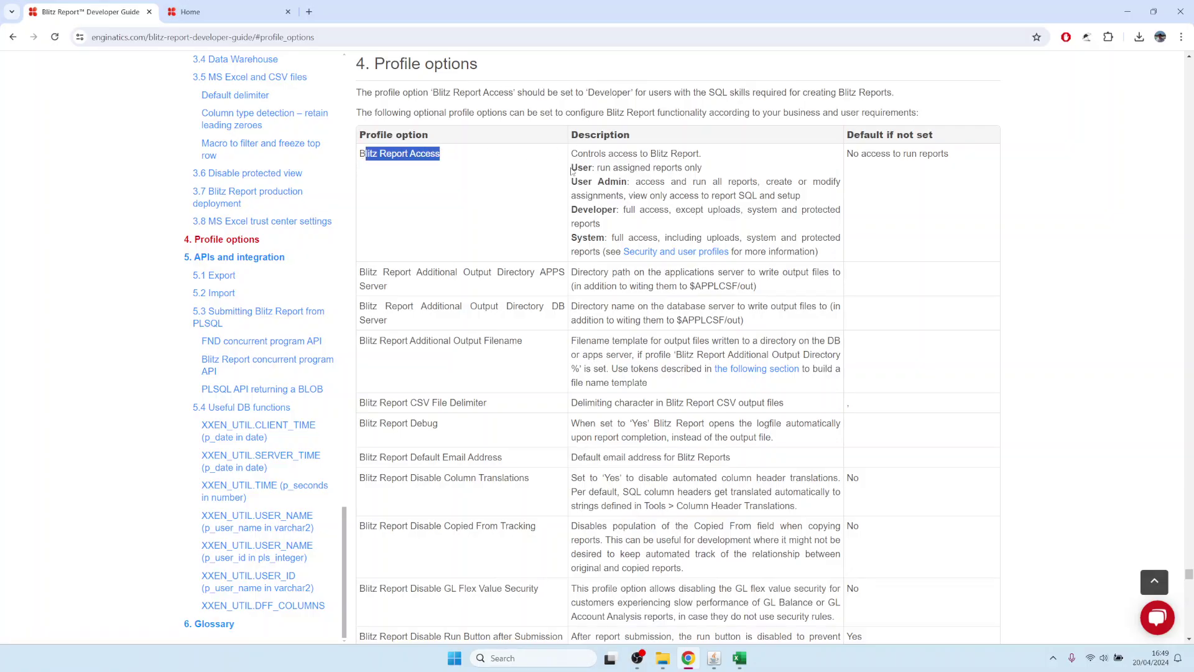
Read the descriptions of the User and User Admin access levels in the profile options table
drag(571, 169, 696, 166)
click(601, 183)
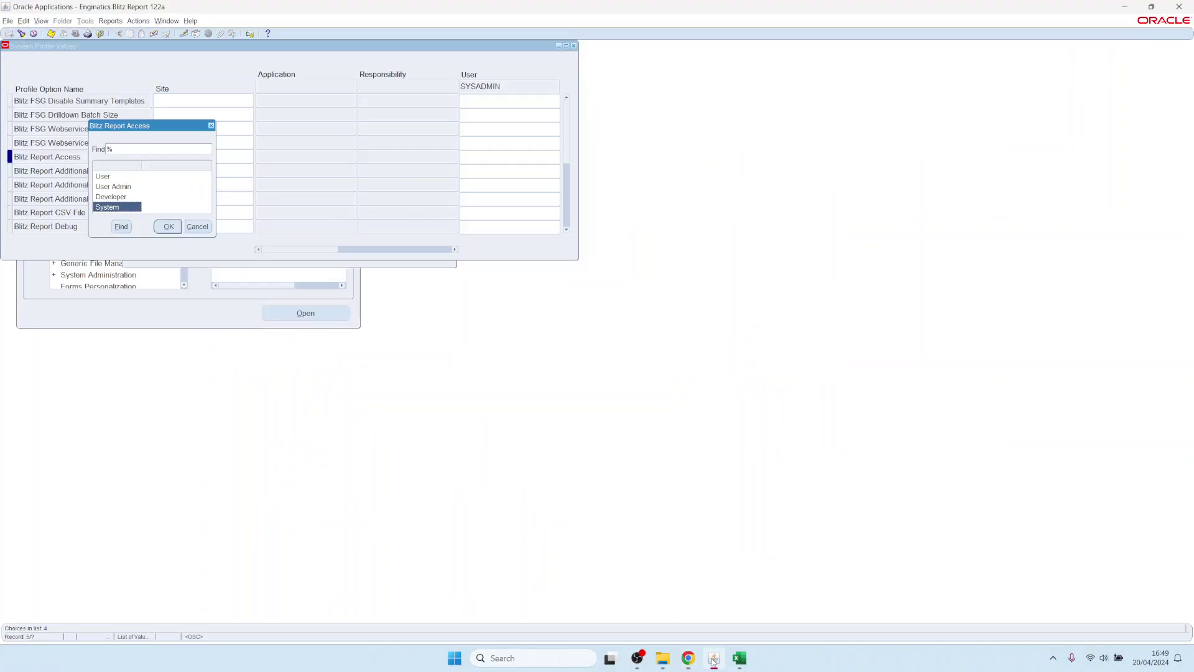
Switch back to Oracle Applications, close the system profile values and view the Blitz Reports form without user-level access
click(714, 658)
click(196, 227)
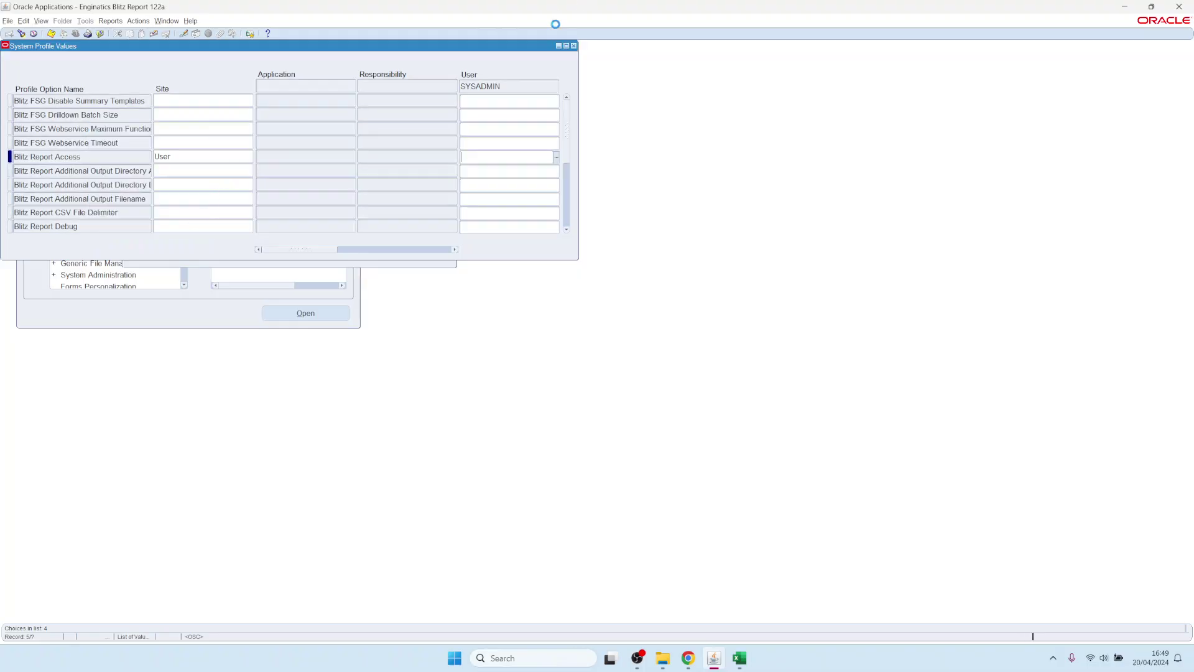
click(573, 46)
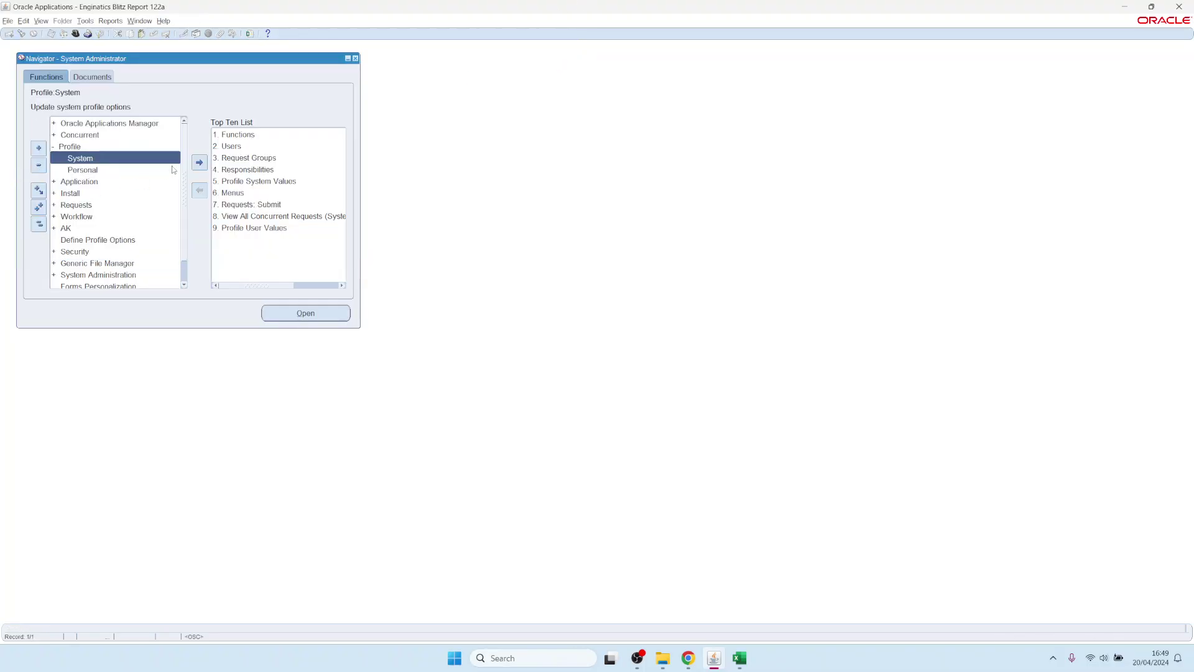
click(250, 34)
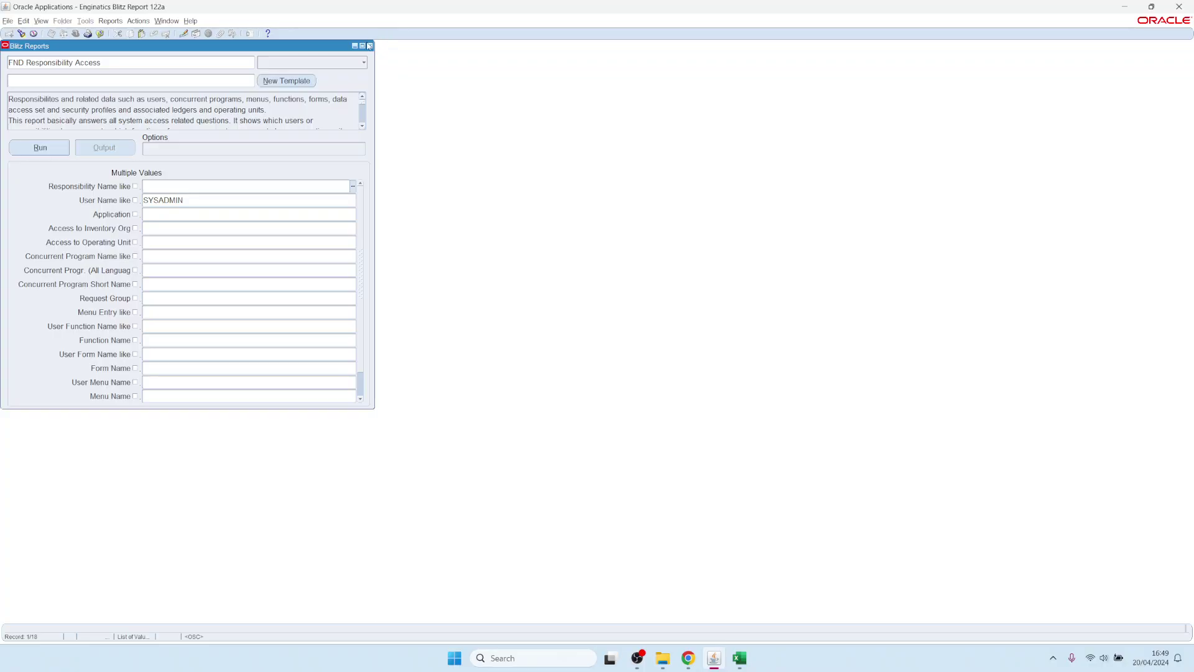
click(369, 45)
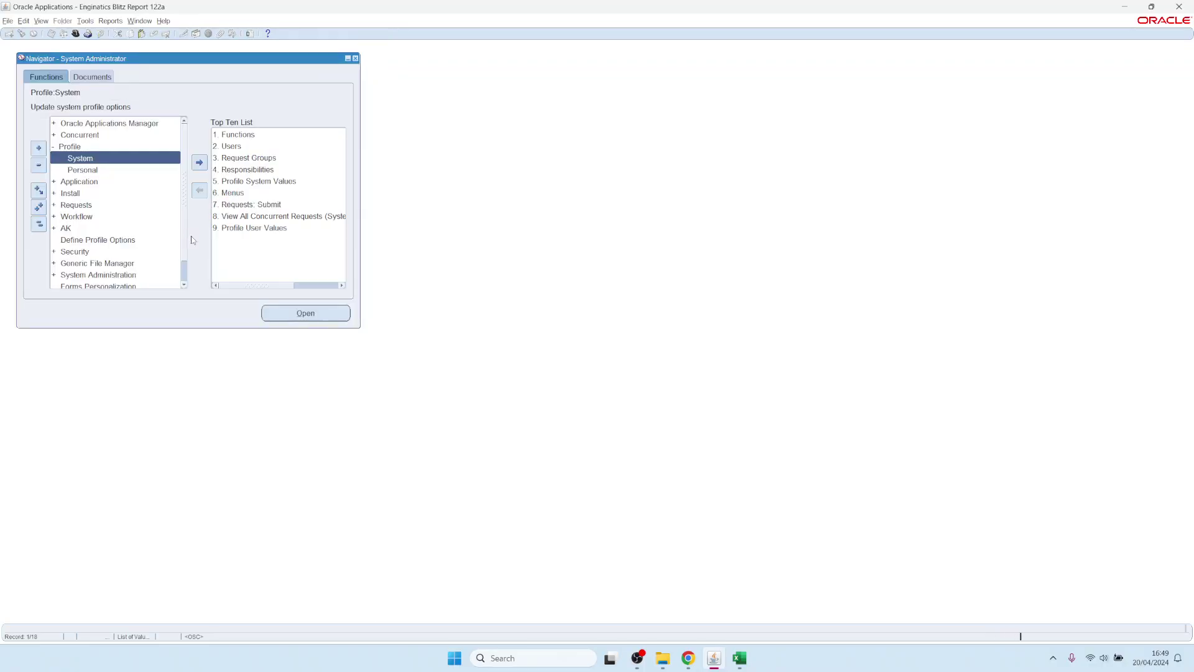
Search the system profile values for Blitz% at site level and for the user SYSADMIN
double_click(80, 158)
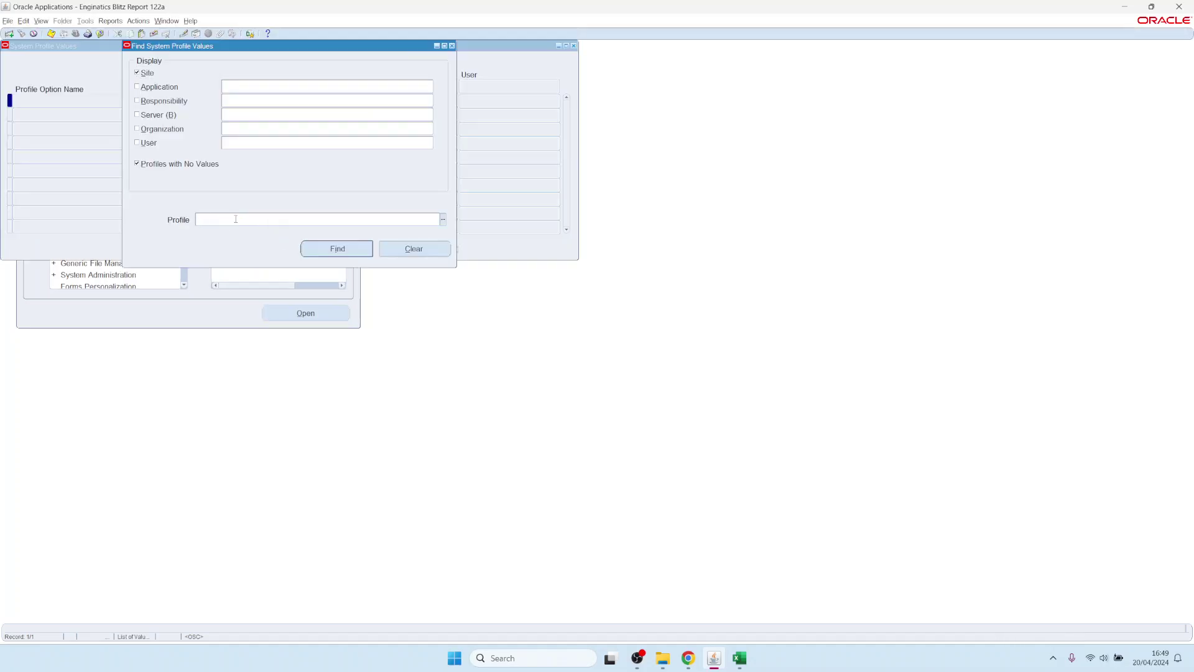
text(Blitz%)
click(247, 144)
text(SYSA)
key(Tab)
key(Return)
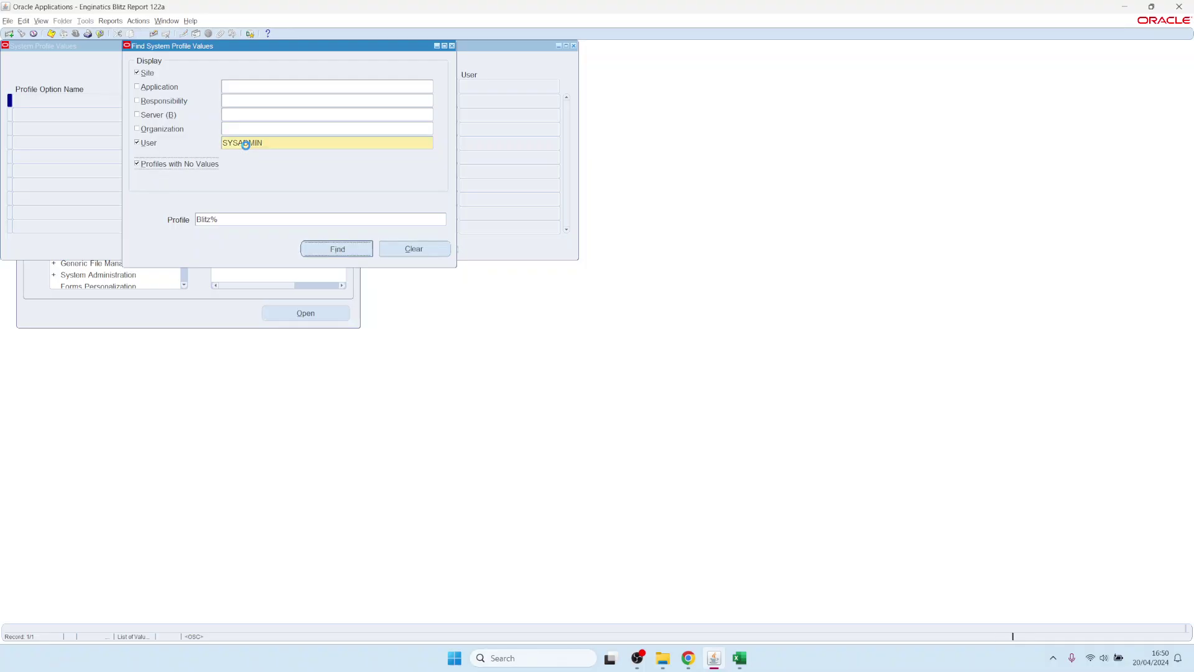
Set the user-level Blitz Report Access value to System for SYSADMIN, save it and close the profile values form
click(493, 152)
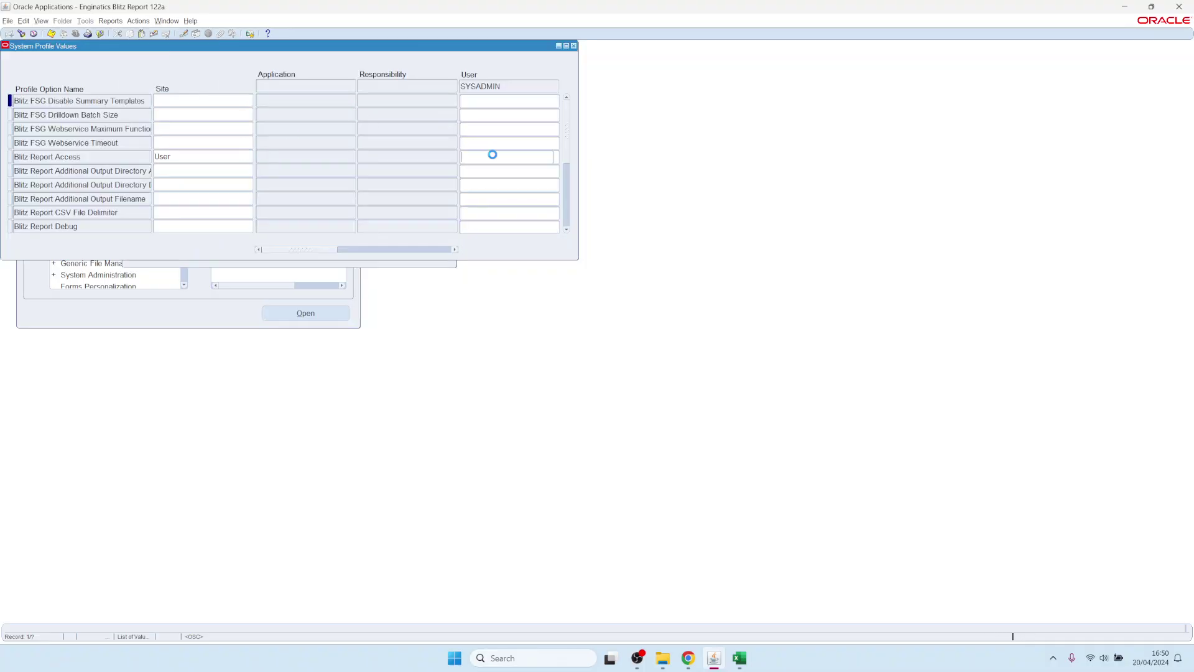
click(555, 158)
double_click(107, 207)
key(ctrl+s)
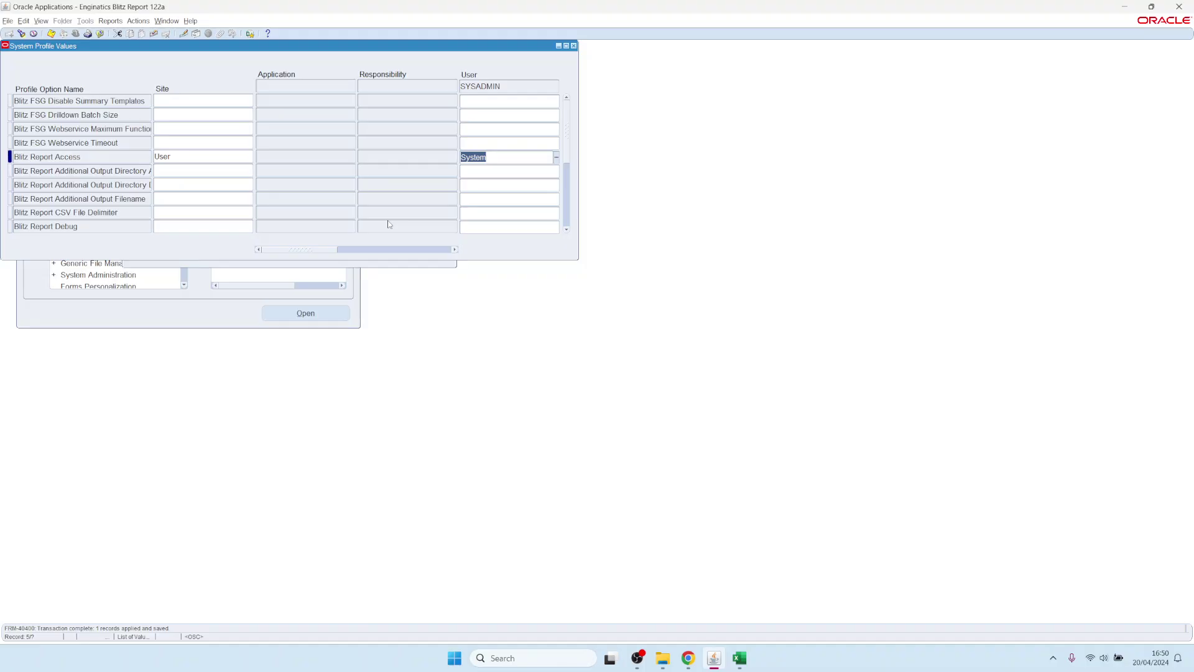
key(F4)
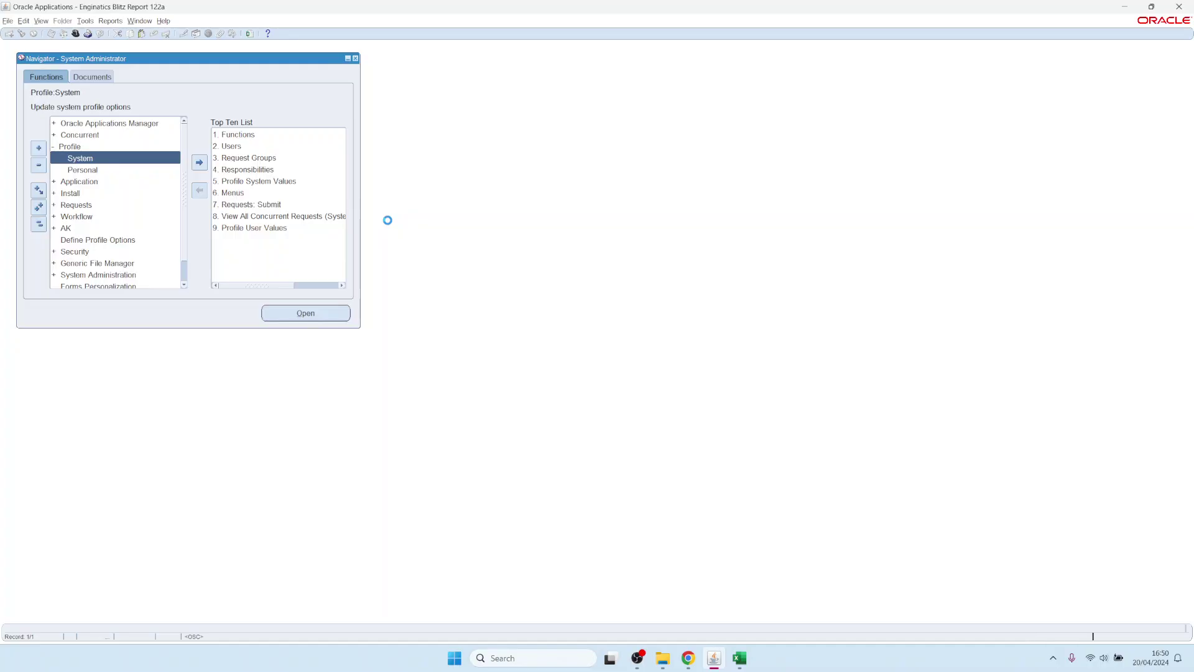
Reselect the System Administrator responsibility to reload its session
text(s)
key(Up)
key(Return)
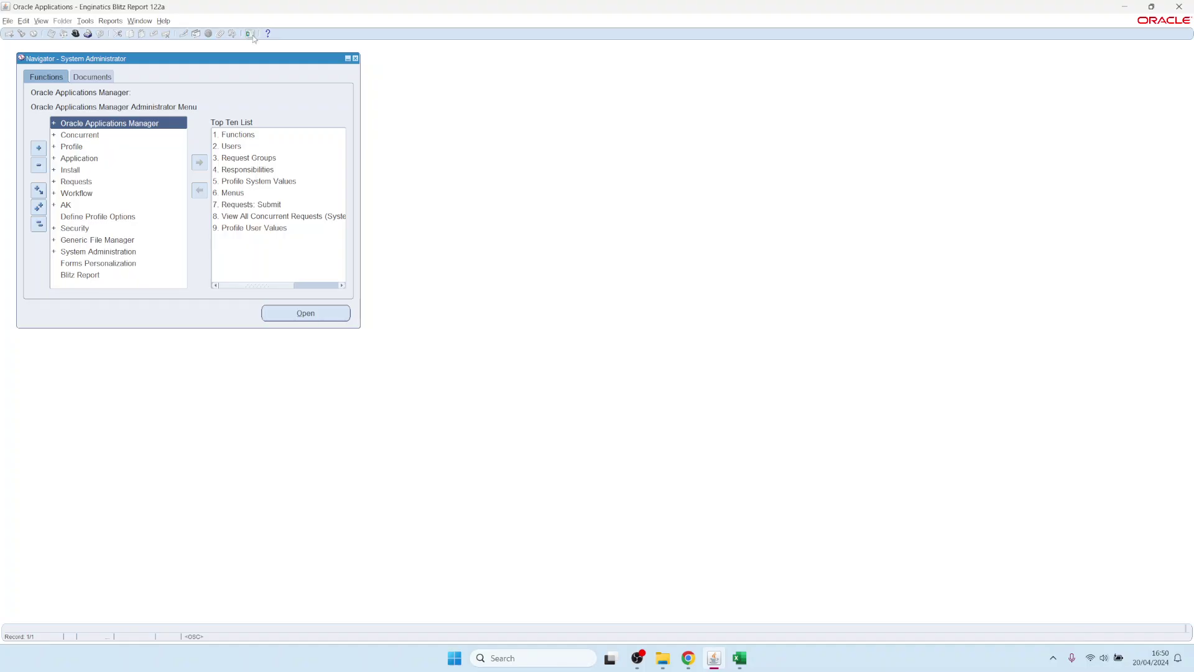
Open the setup of the GL Balance report from Blitz Report and review its SQL, parameters and assignments
click(250, 34)
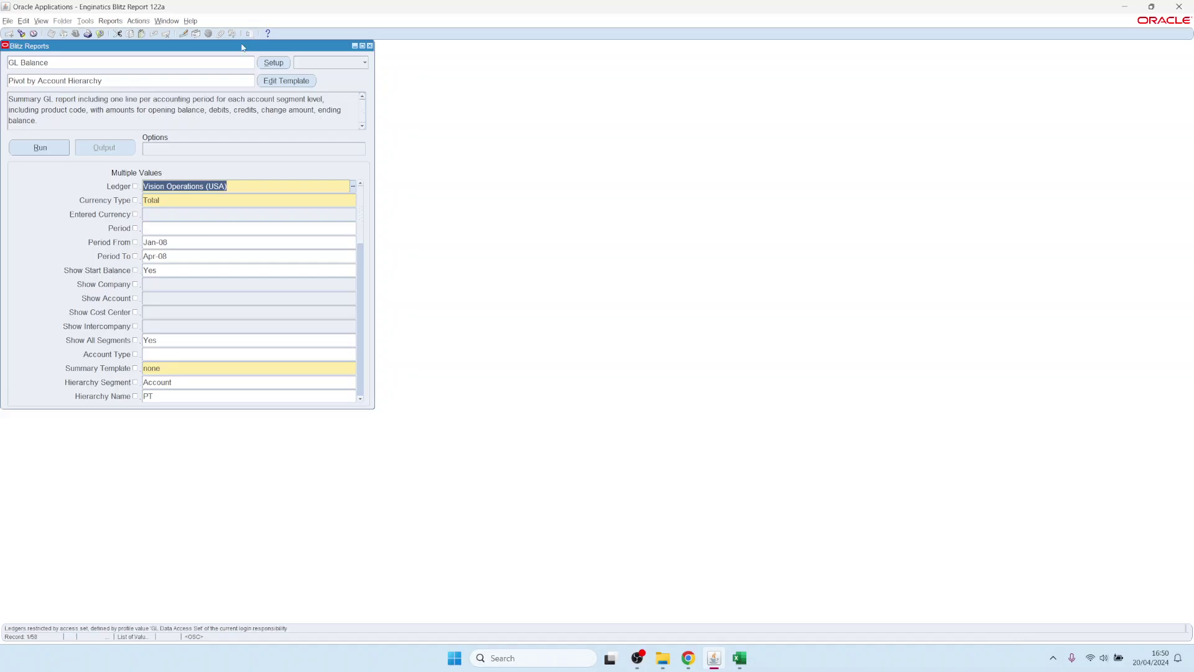
click(275, 63)
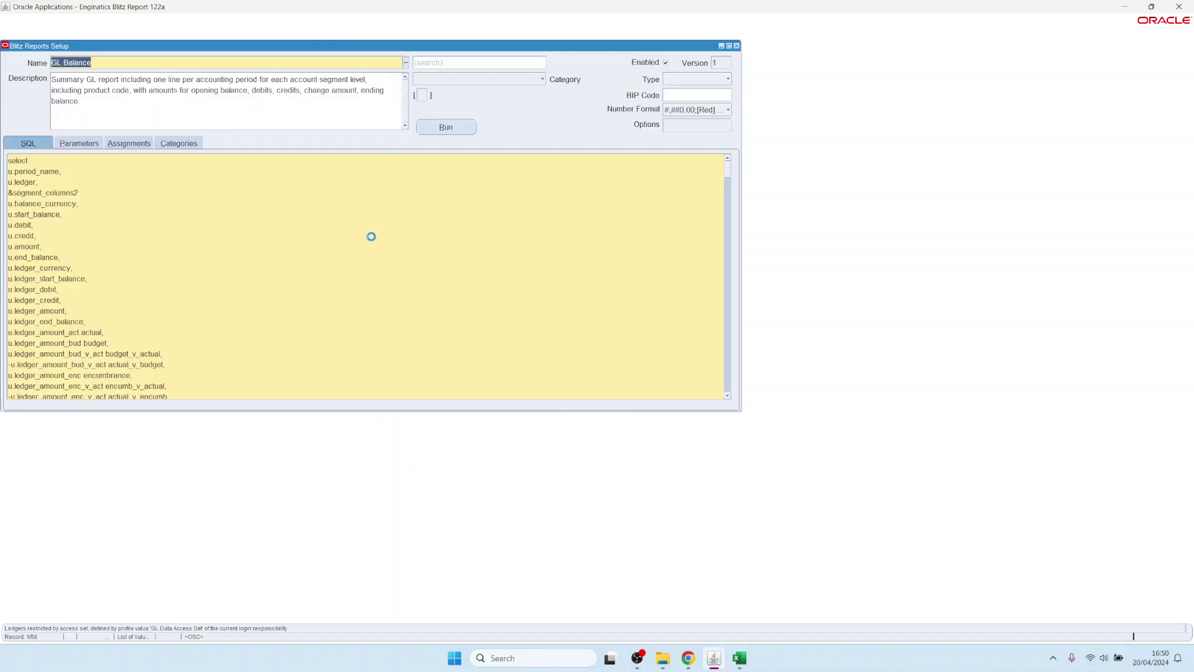
click(180, 240)
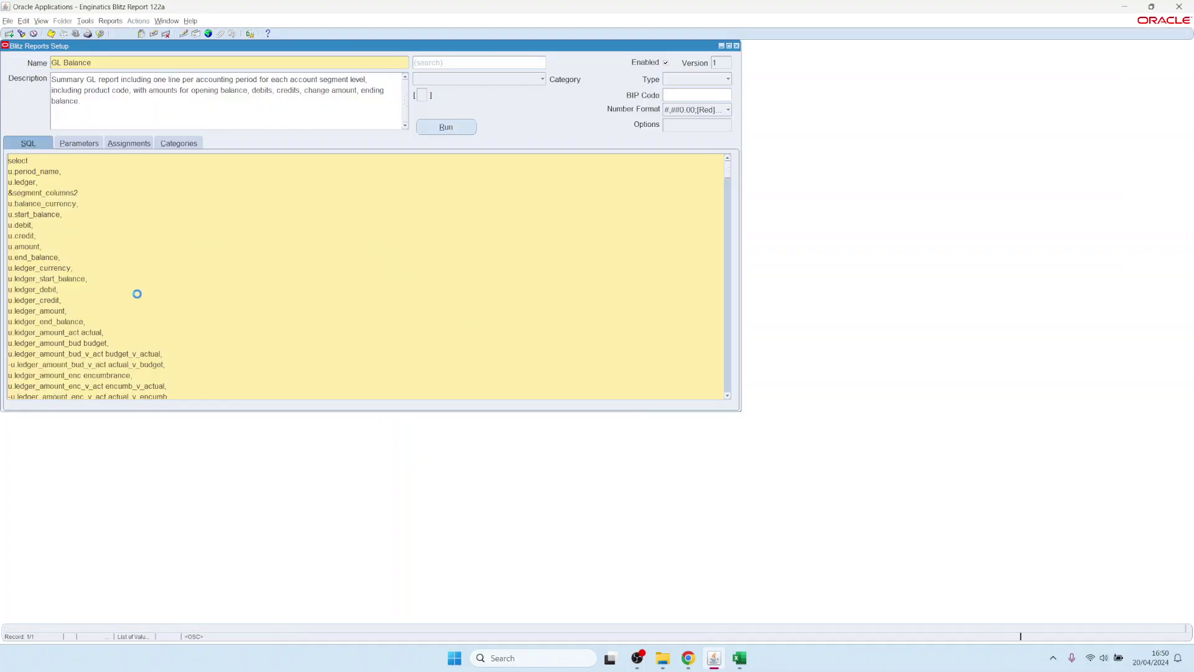
click(80, 143)
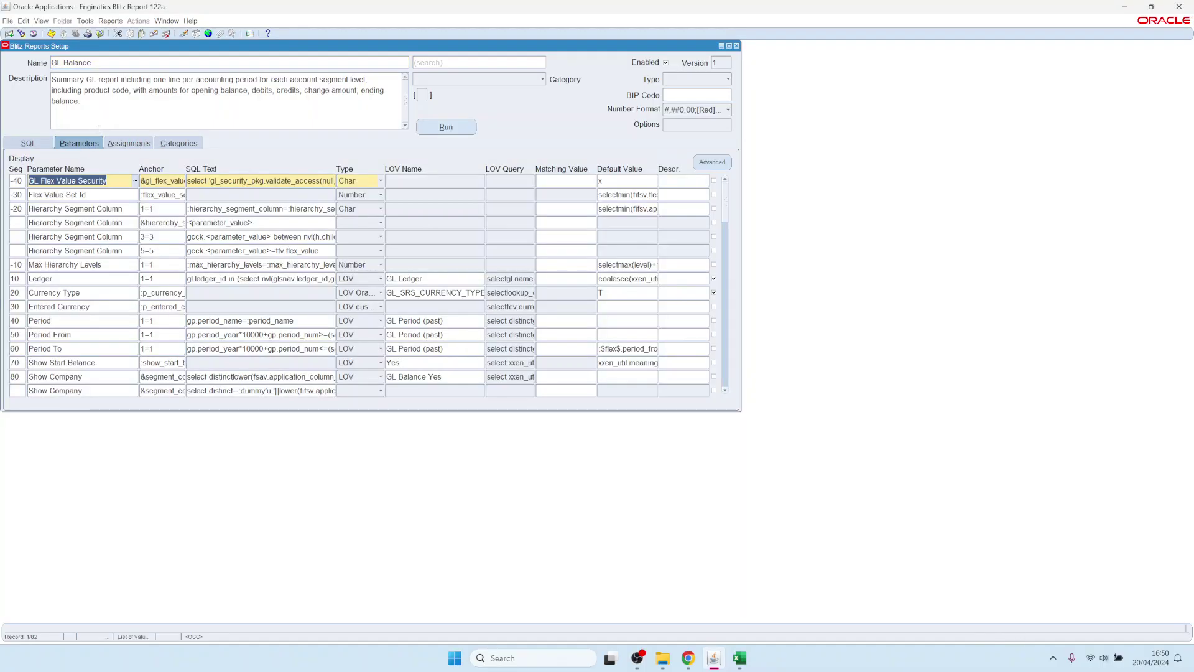
click(126, 143)
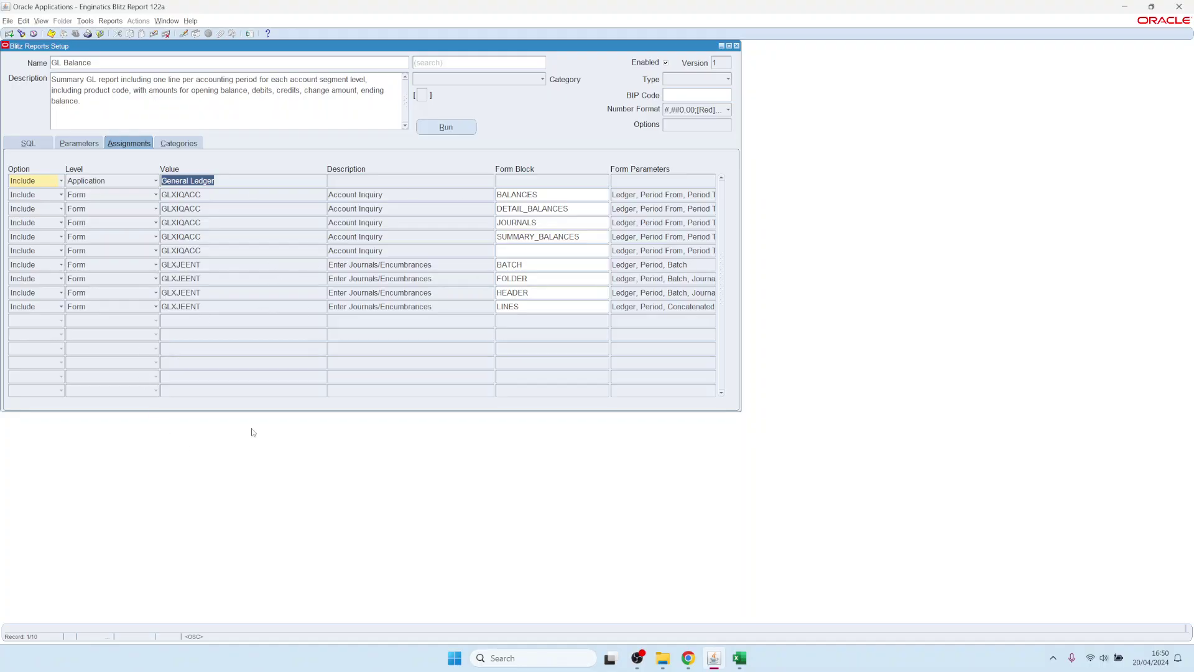
Look through the level choices for a new assignment row of the GL Balance report
click(105, 65)
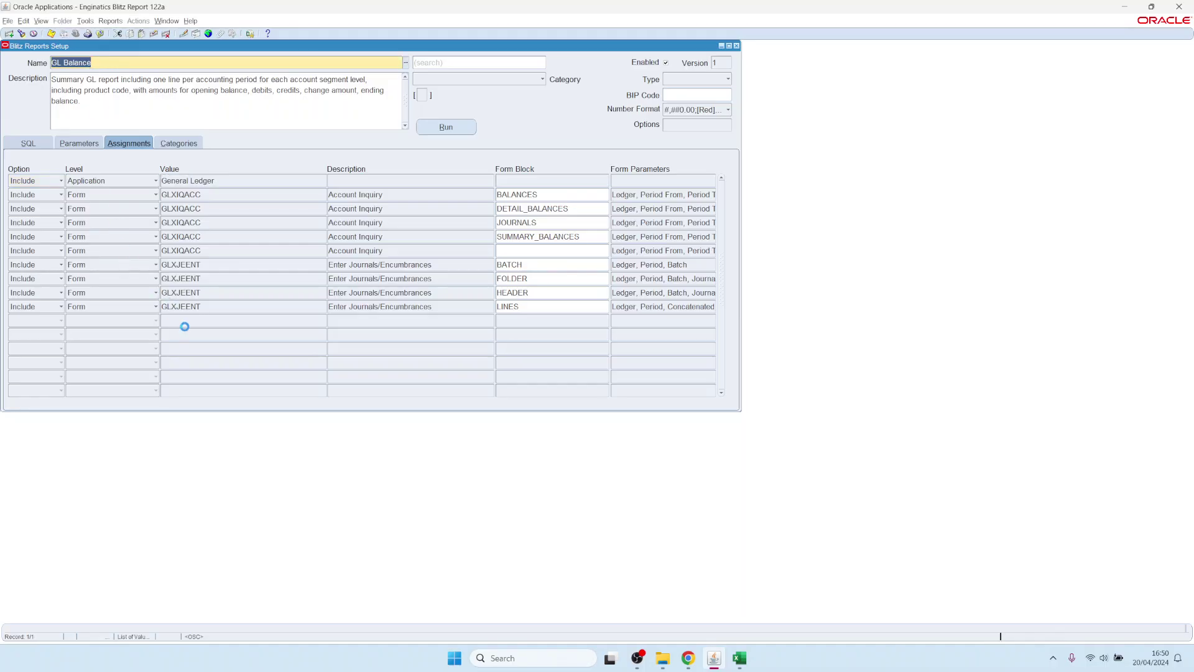
click(134, 320)
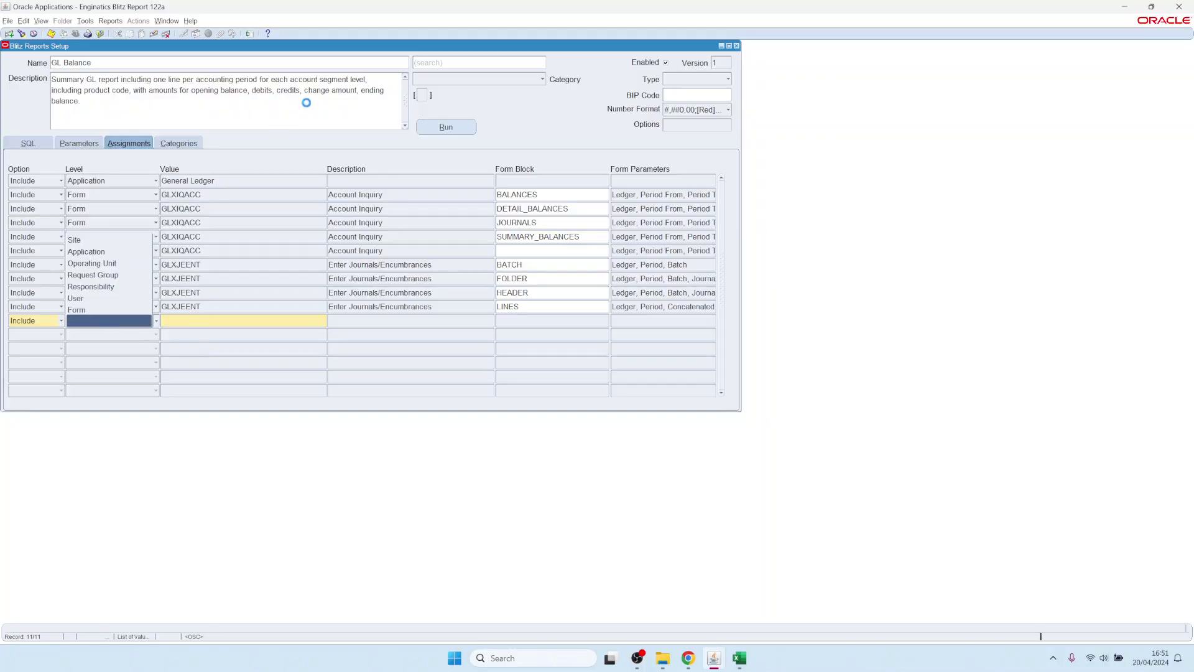
click(1103, 636)
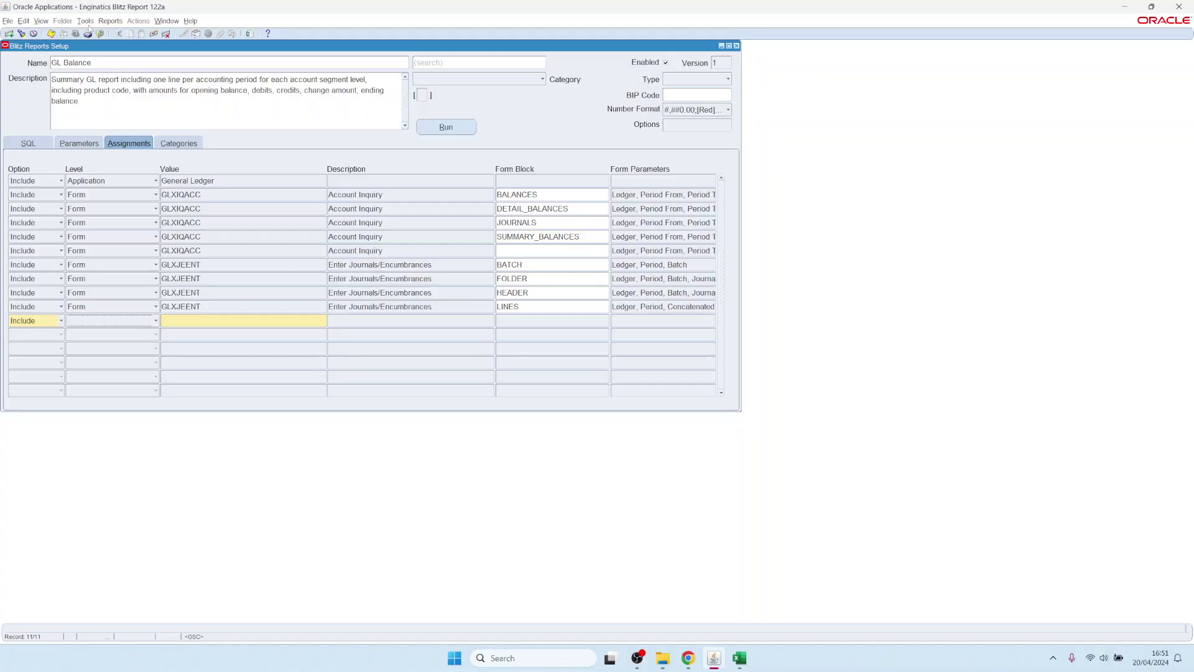
Open the Blitz Report license information and check the maximum number of users
click(85, 21)
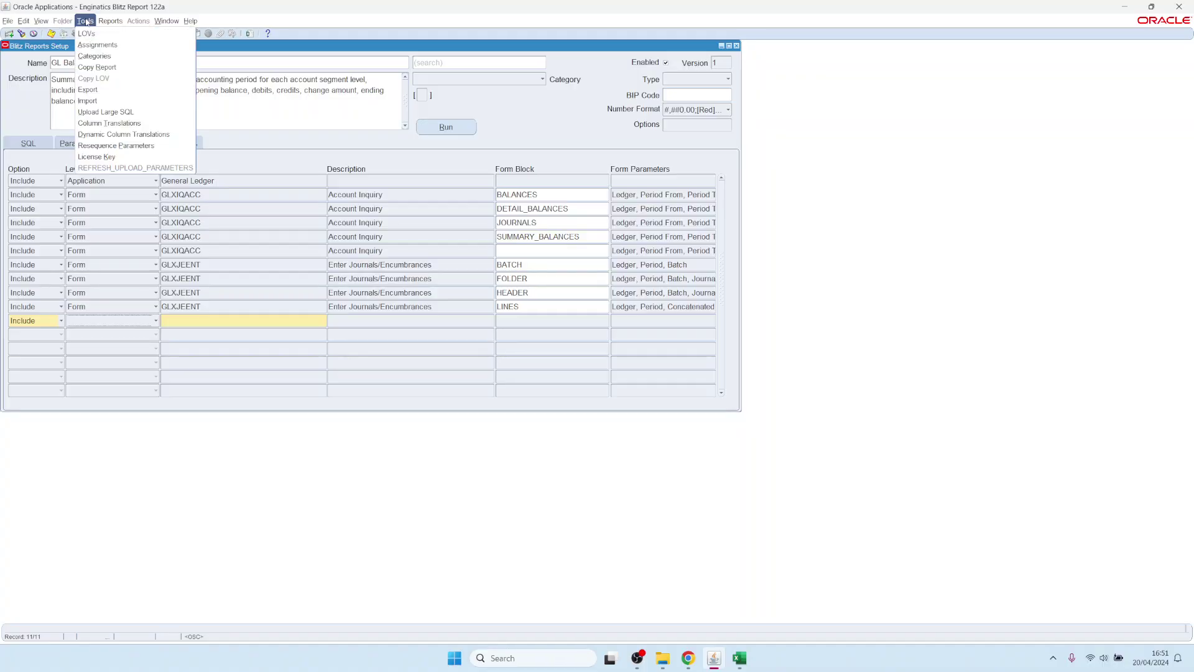
click(113, 158)
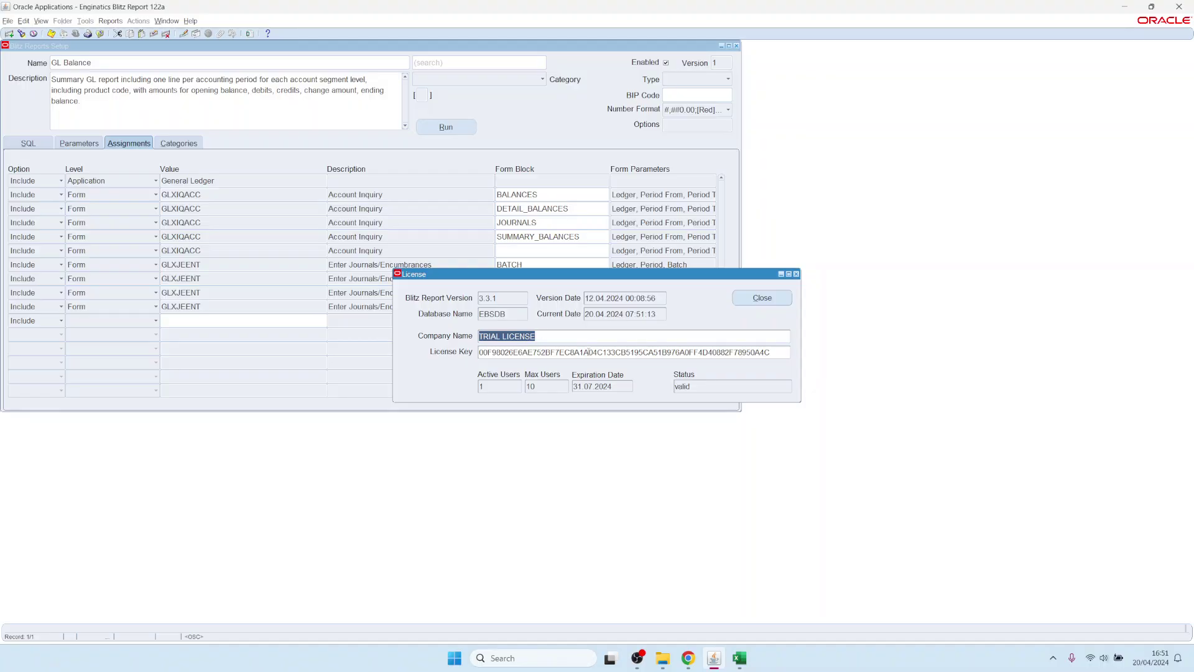
click(539, 384)
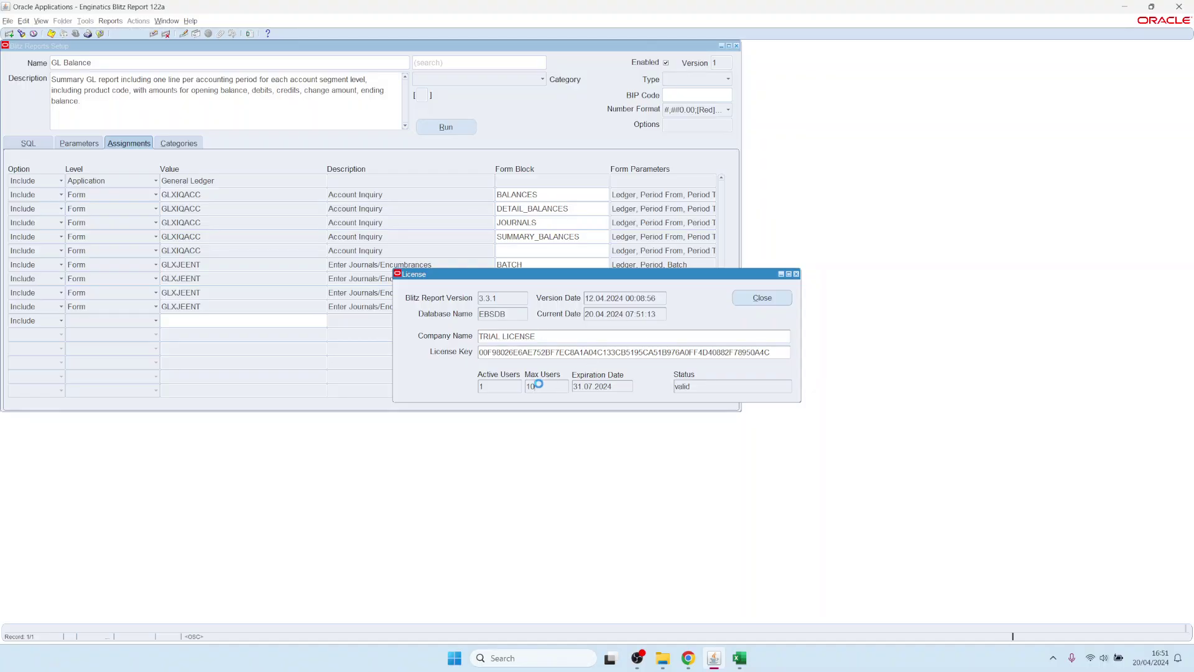
double_click(539, 384)
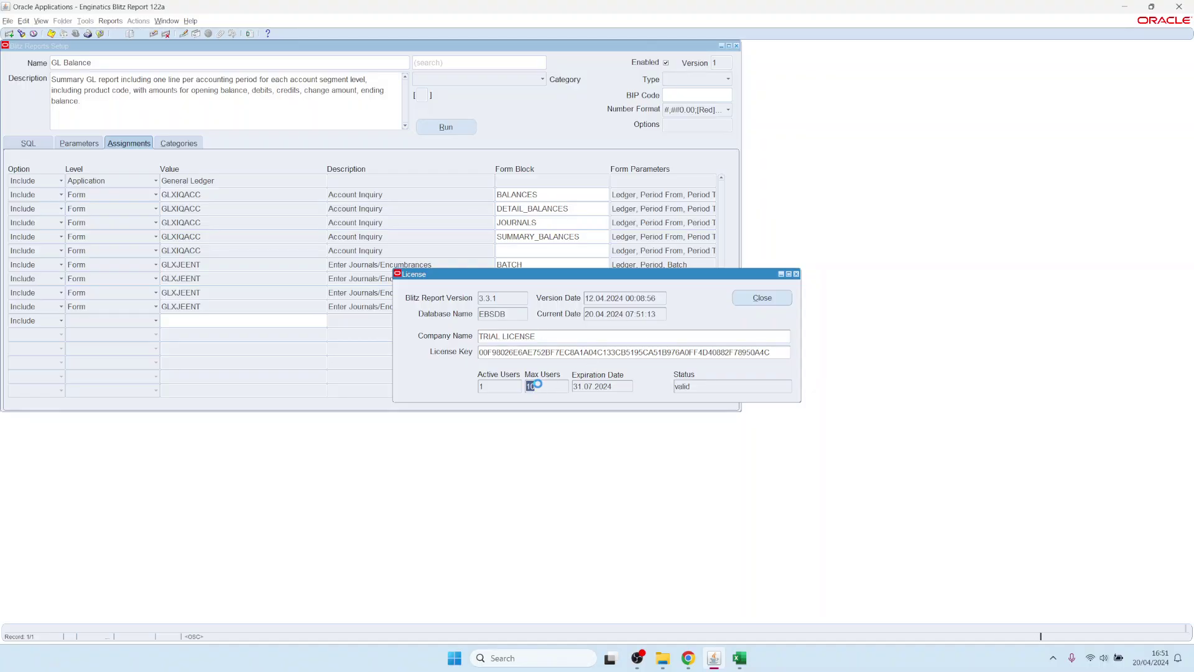
Open the detailed report behind the license's active user count and inspect the listed user in Excel
double_click(478, 386)
double_click(480, 384)
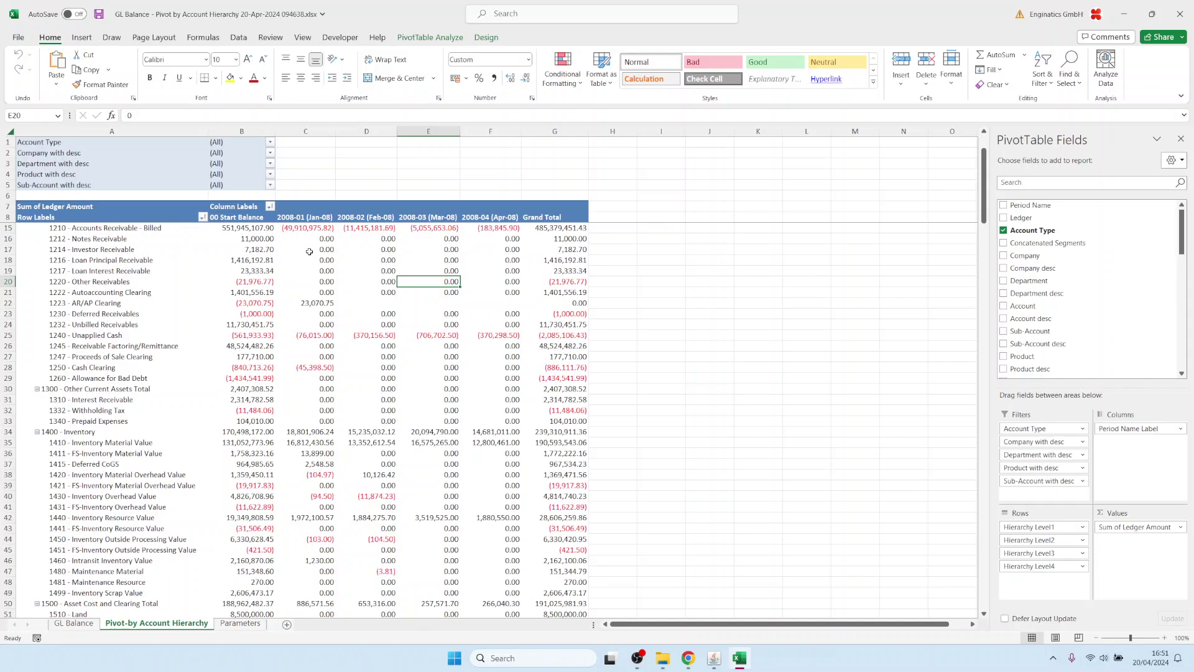
click(63, 153)
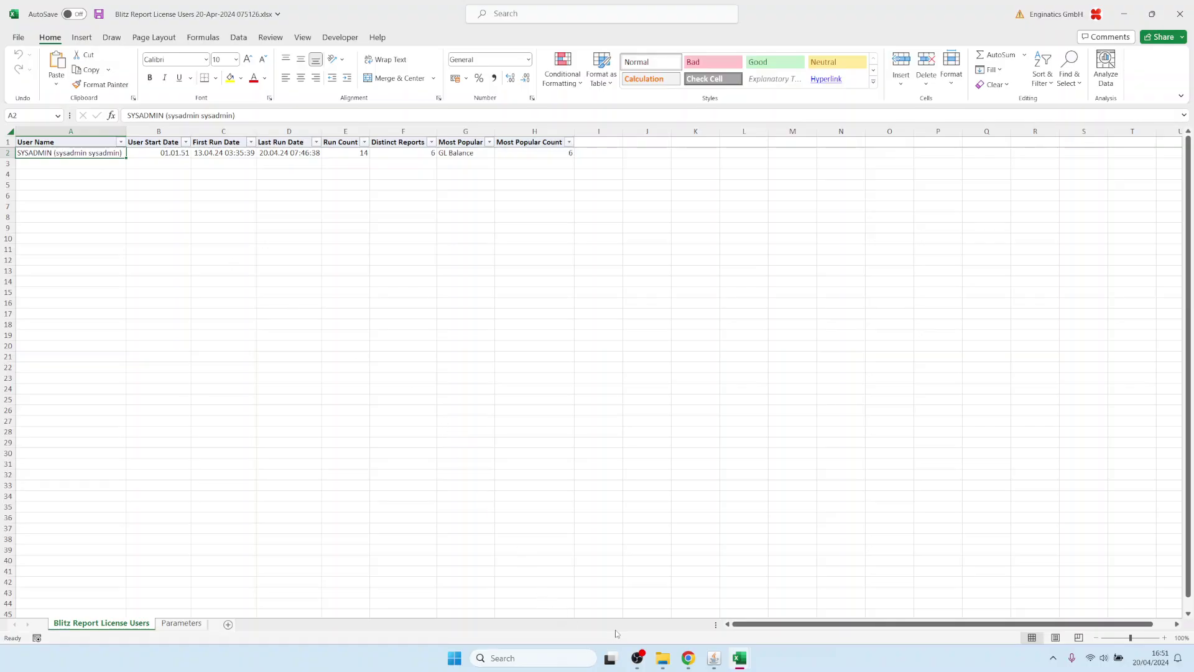
Switch back to Oracle Applications and close the license window and the GL Balance report setup
mouse_move(720, 654)
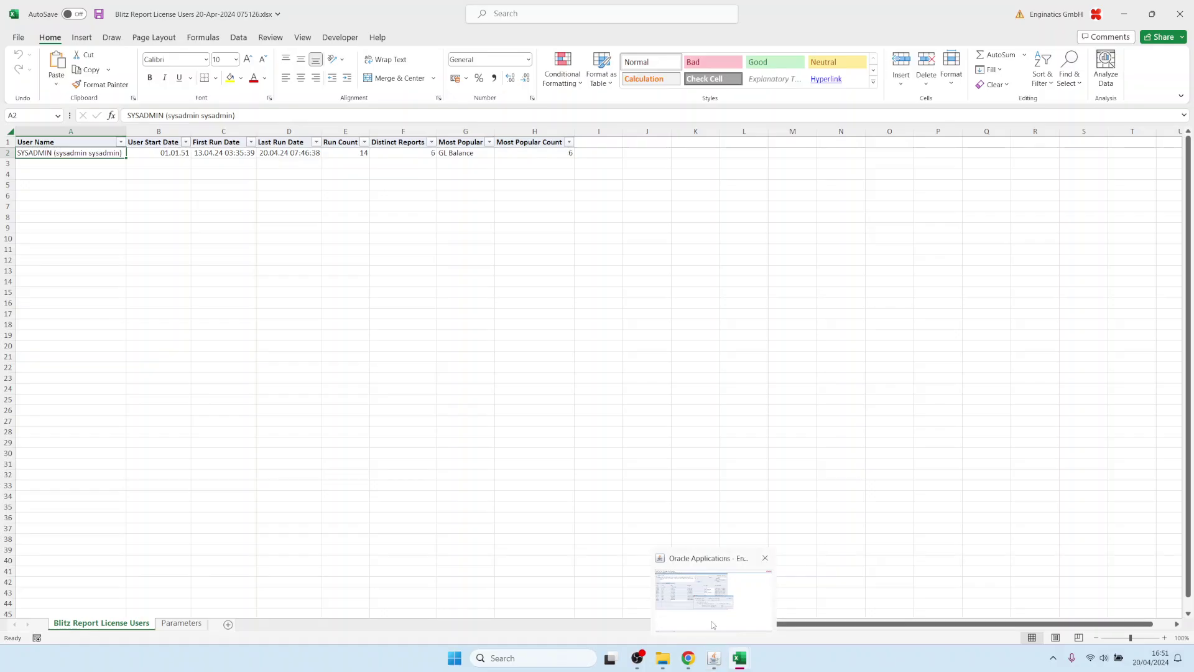
click(714, 624)
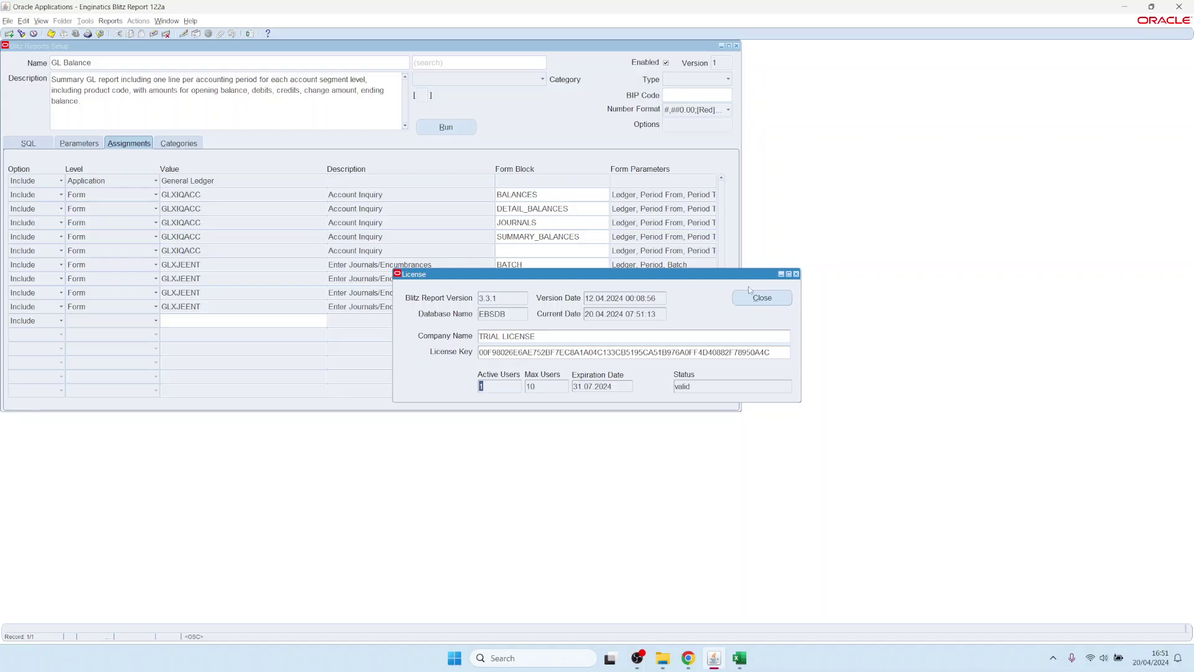
click(764, 298)
click(736, 46)
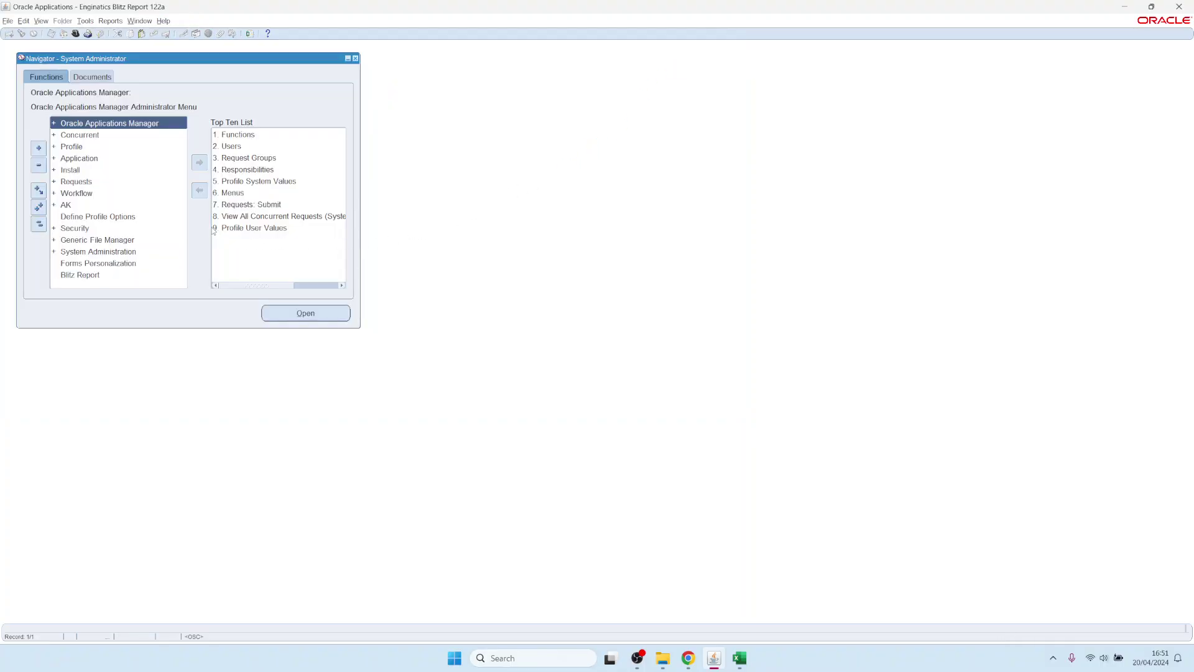
Open the system profile values search from the Profile functions and find the options matching Blitz%
click(72, 146)
double_click(72, 146)
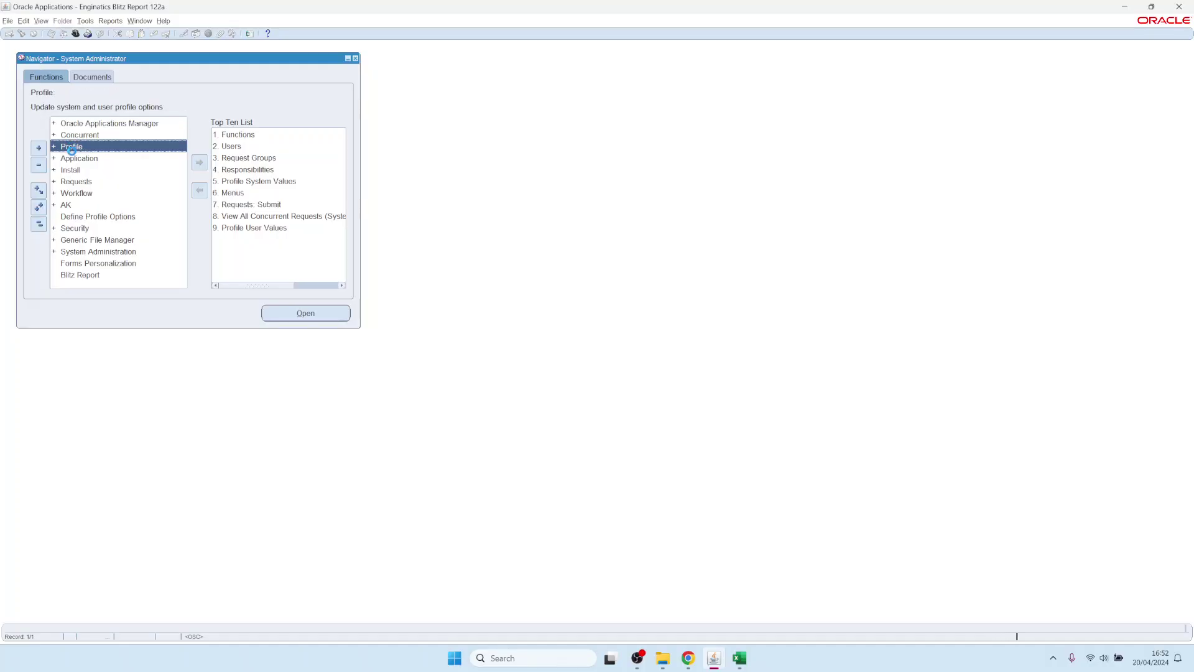
double_click(76, 153)
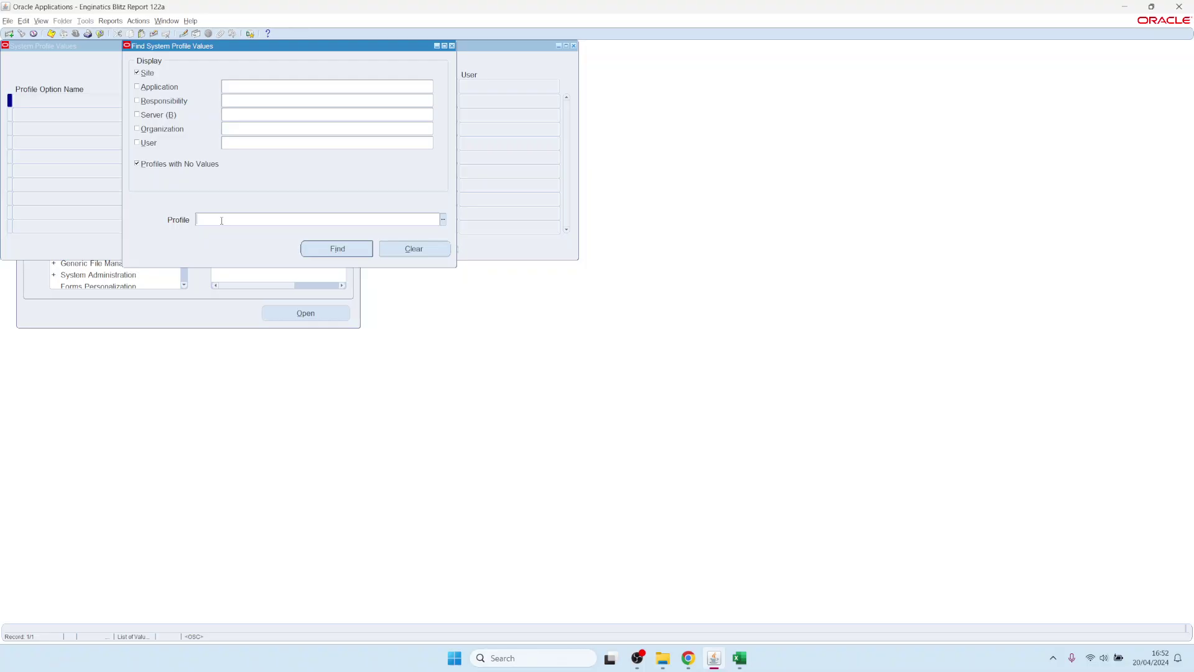
text(Blitz%)
key(Tab)
click(284, 144)
key(Return)
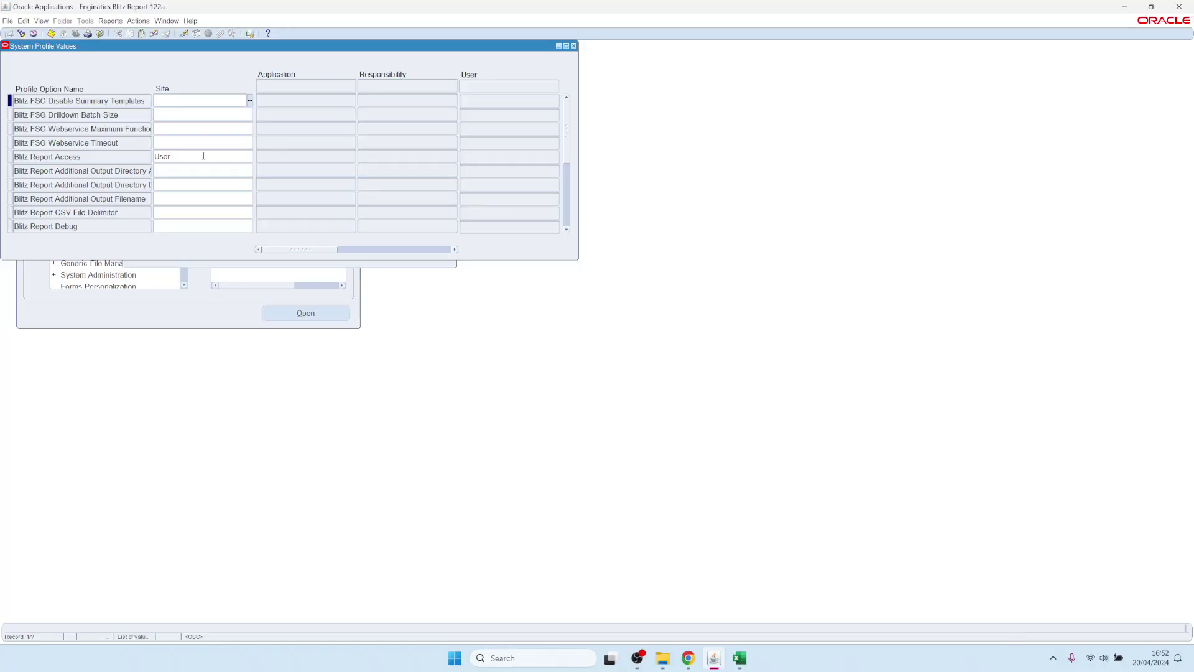
Repeat the Blitz% profile search with the user SYSADMIN included
click(21, 34)
click(262, 142)
text(SY)
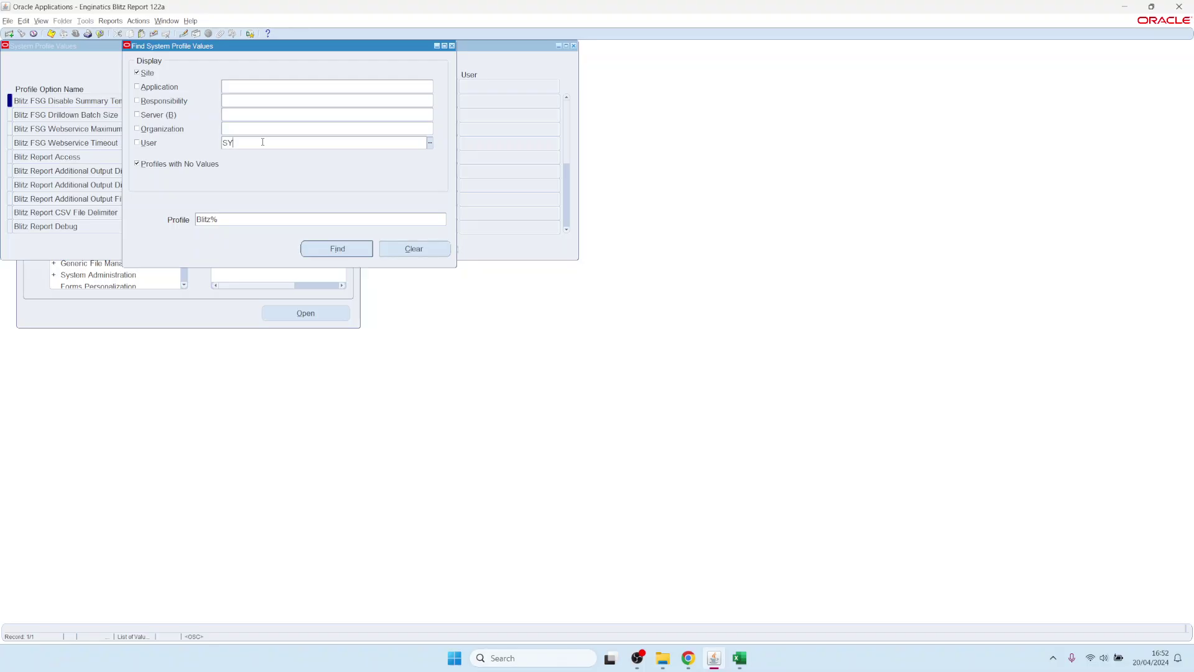
text(SDA)
key(Return)
key(Return)
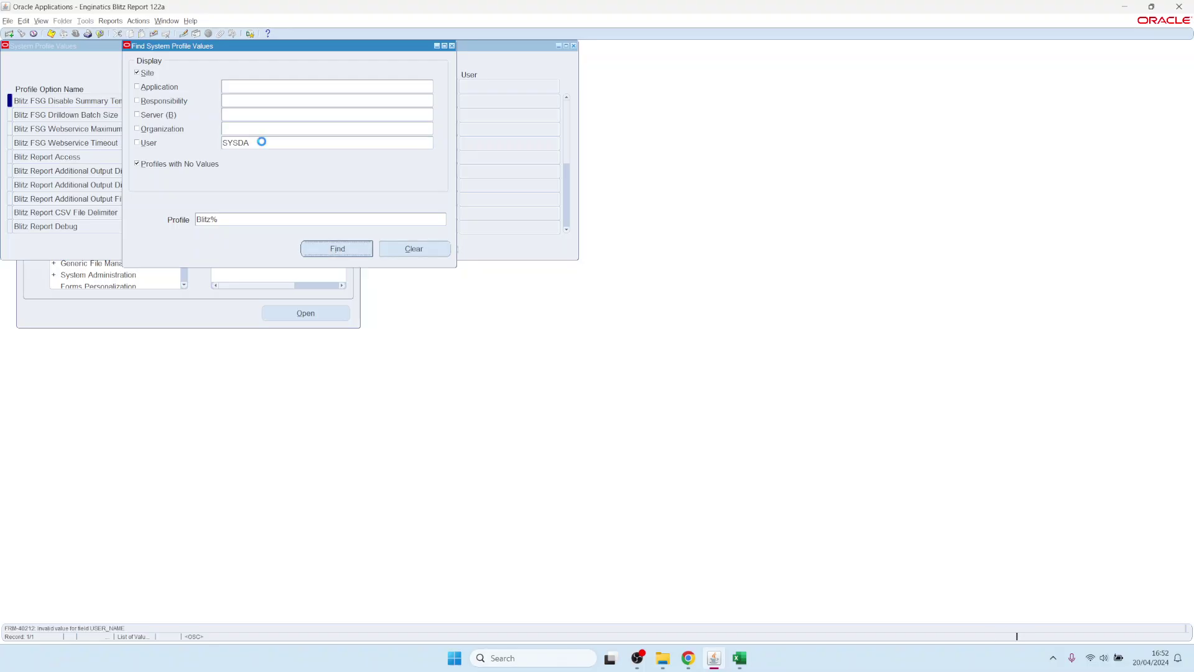
click(264, 144)
key(BackSpace)
key(BackSpace)
text(AD)
key(Return)
Clear the user-level and site-level values of Blitz Report Access, save the change and close the form
double_click(503, 160)
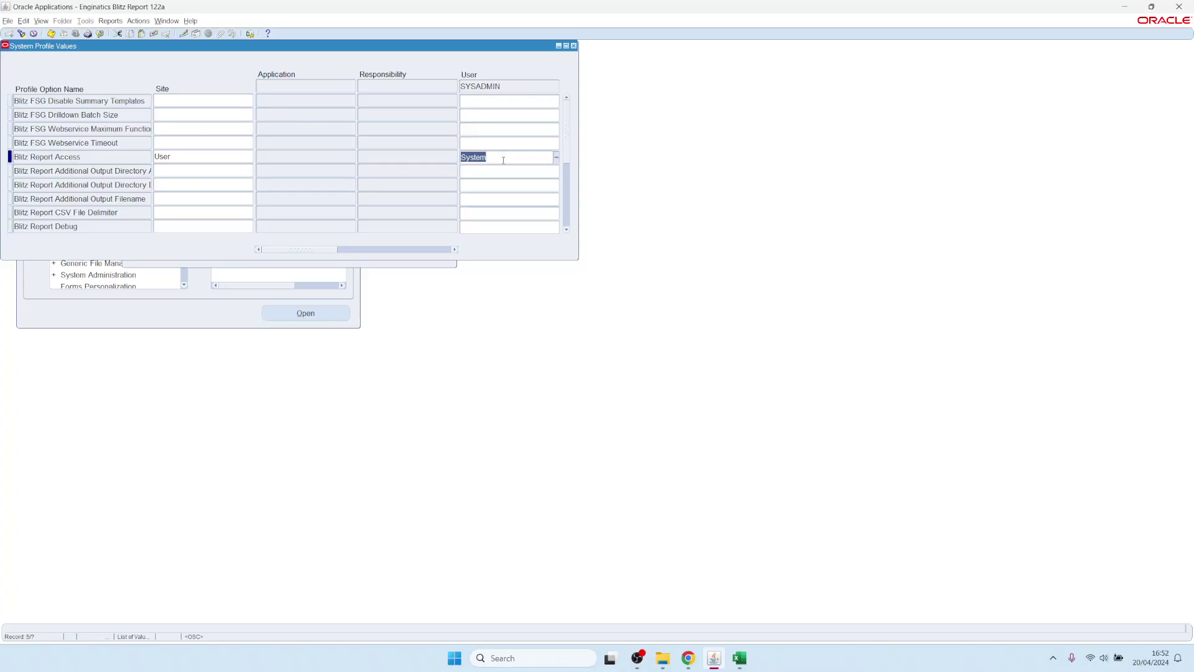
key(BackSpace)
click(181, 159)
key(BackSpace)
key(ctrl+s)
key(F4)
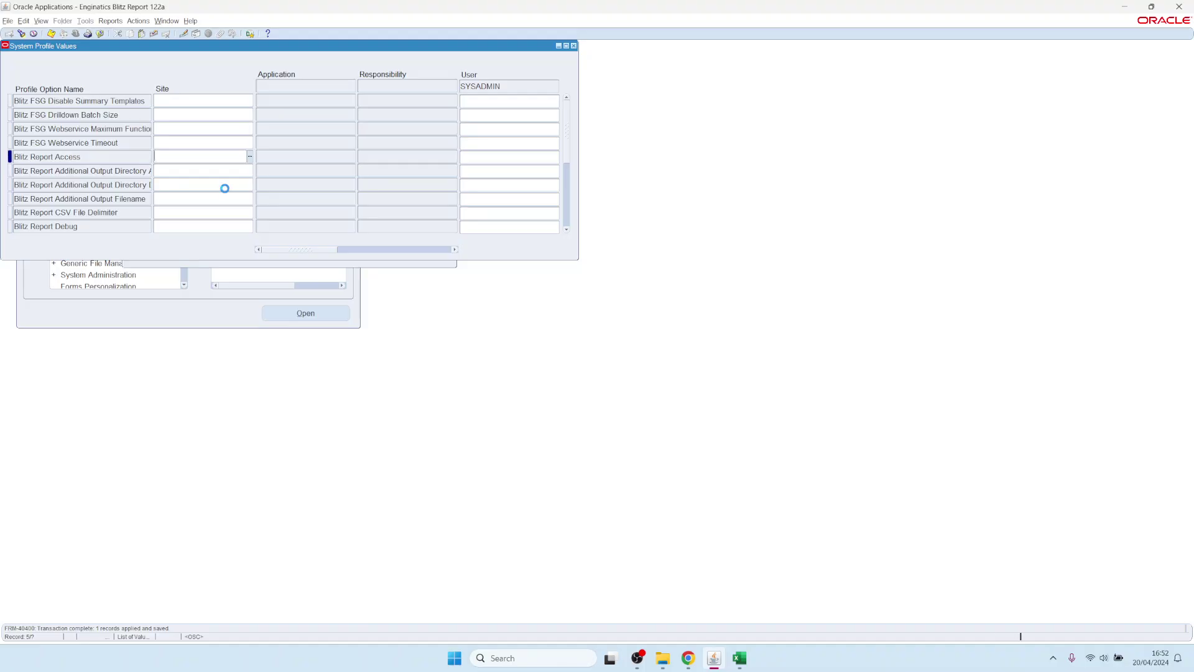
Switch to the General Ledger, Vision Operations (USA) responsibility and try to open Blitz Report from it
key(alt+f)
key(w)
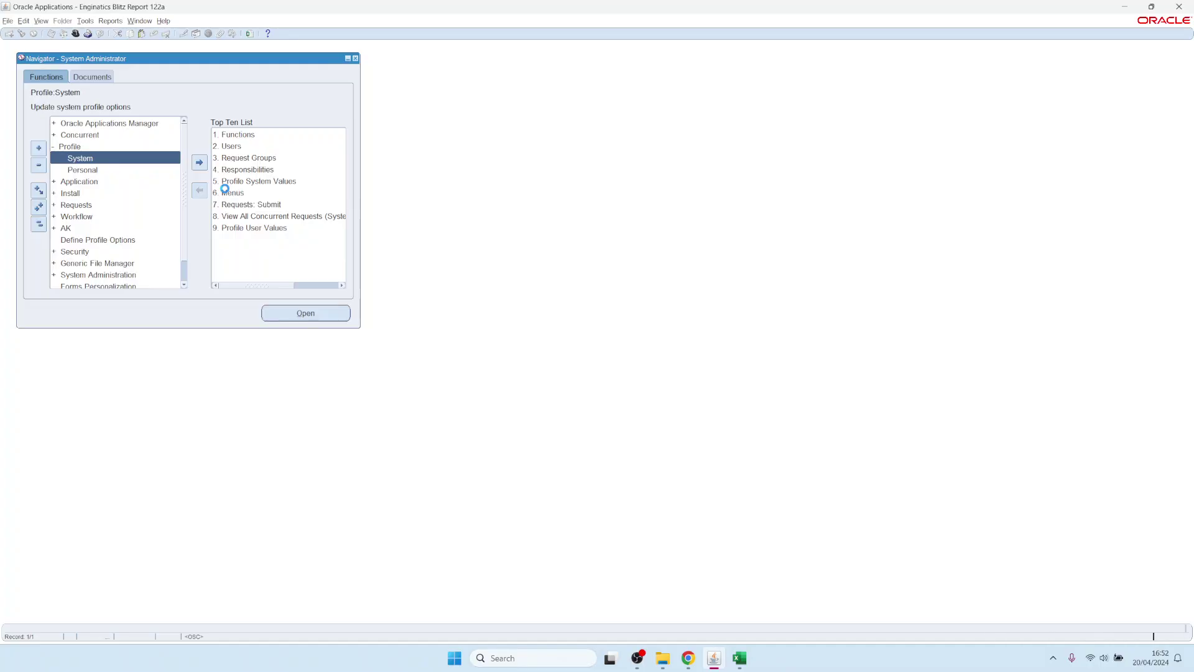
text(general Ledger%)
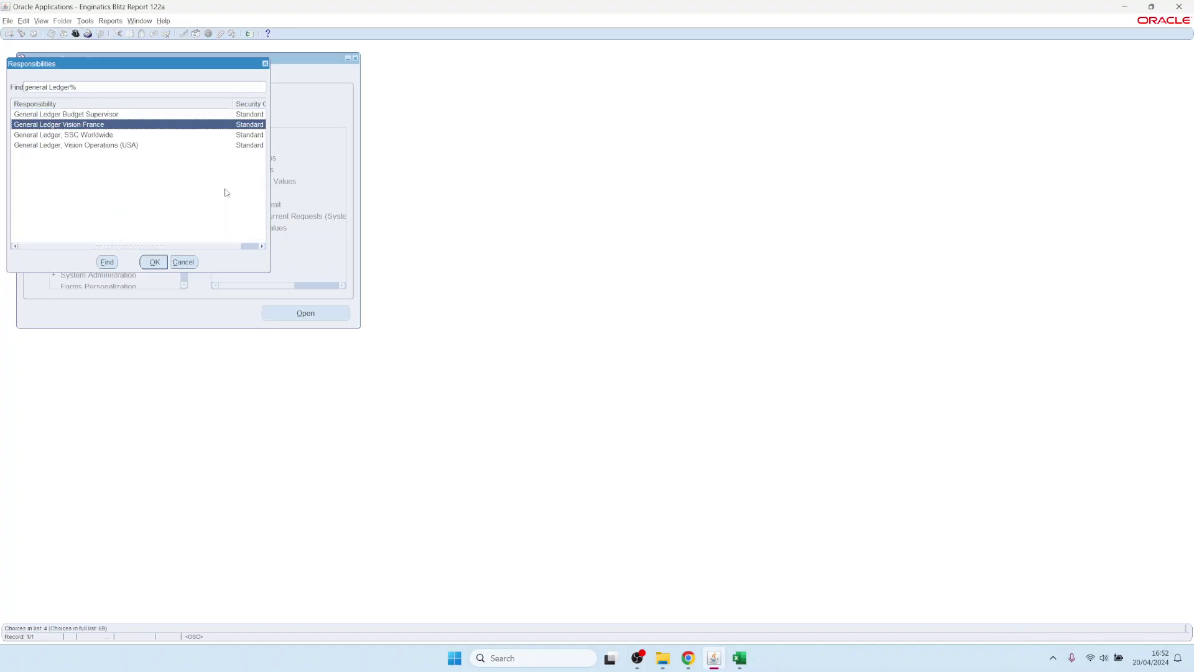
key(Down)
key(Down)
key(Up)
key(Up)
key(Down)
key(Down)
key(Return)
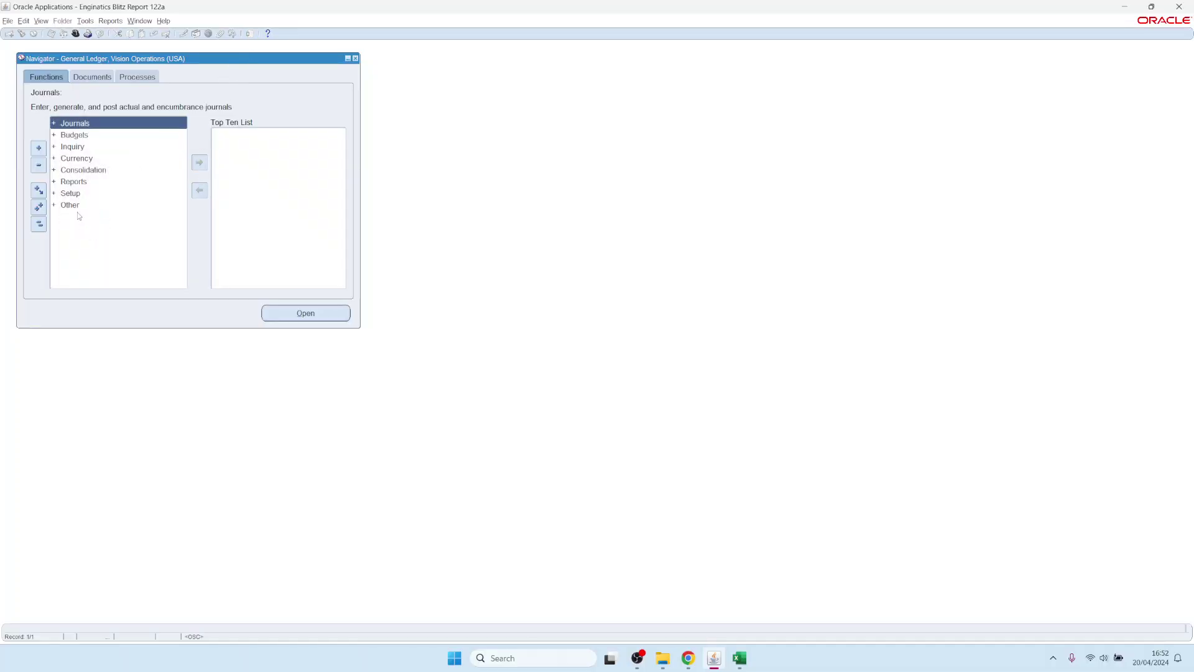
click(249, 38)
Switch to the Blitz Report Developer Guide in Chrome and review the Blitz Report Access entry under Security and user profiles
click(688, 659)
click(106, 11)
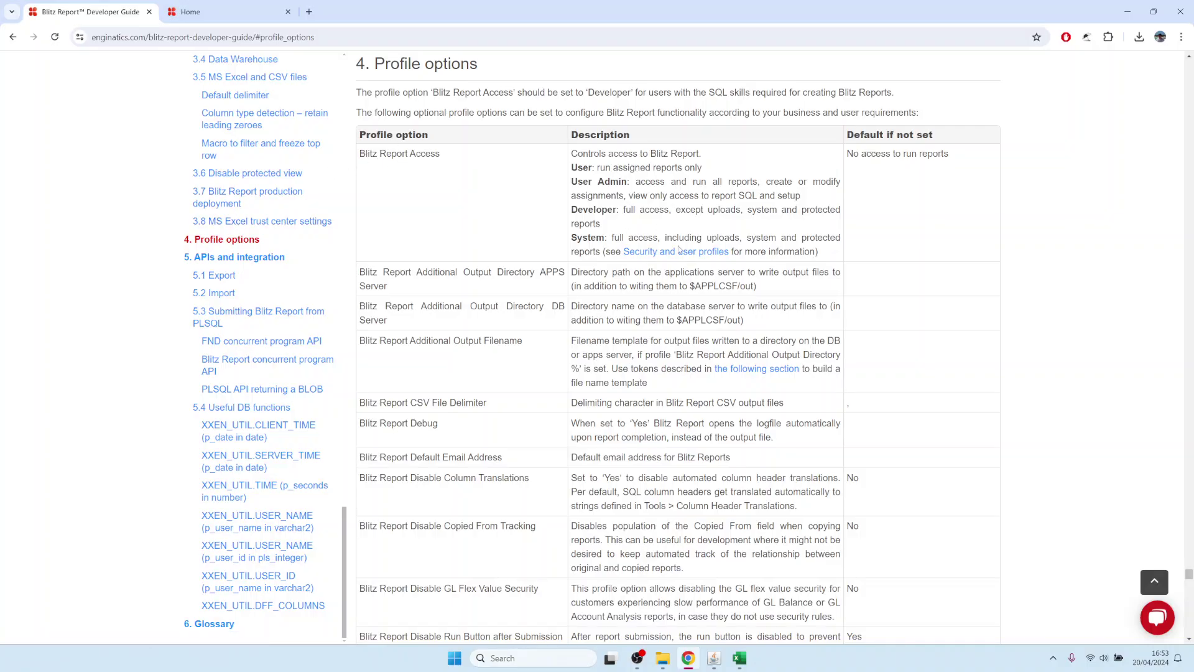
click(676, 251)
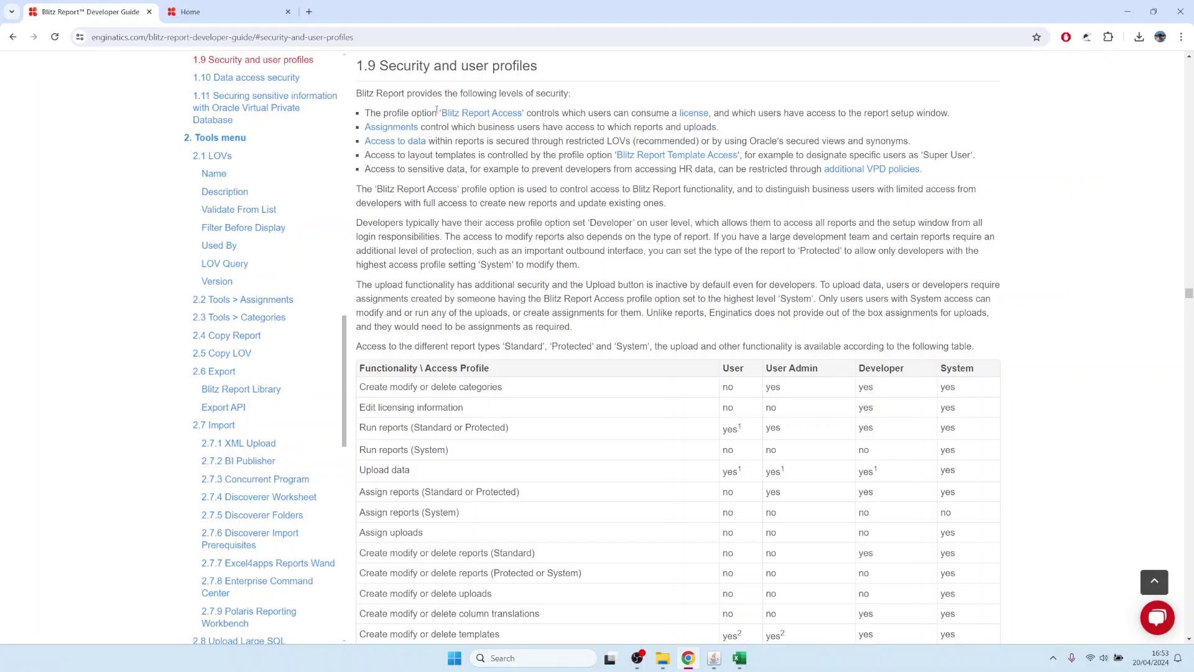
drag(441, 114, 523, 113)
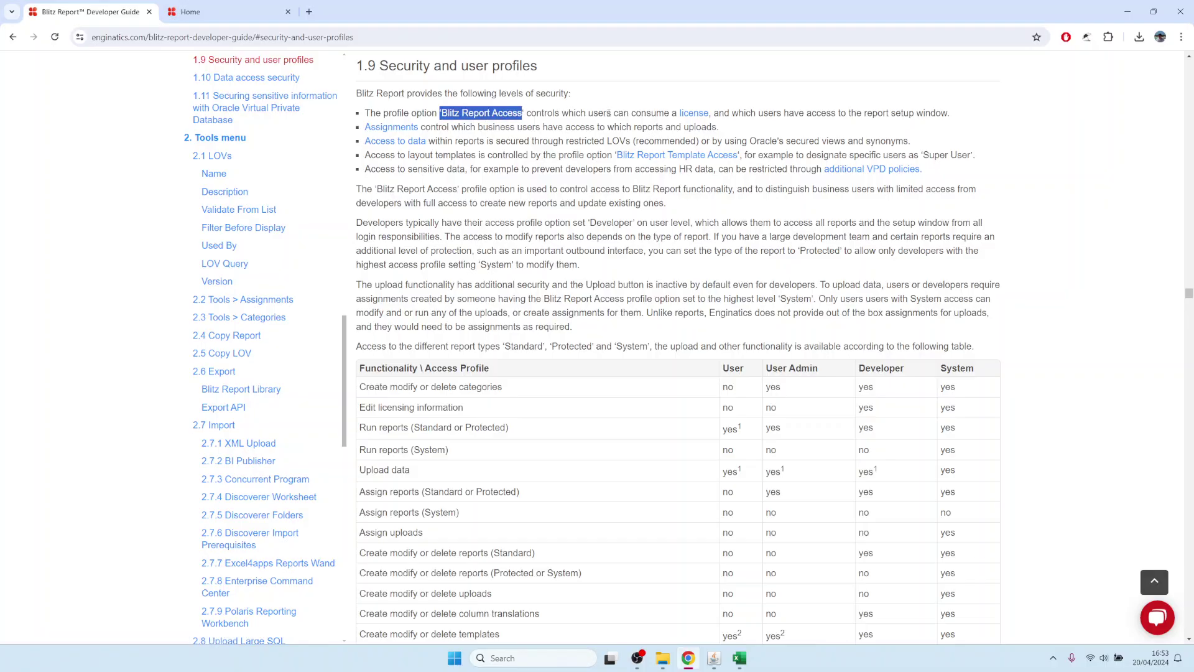
click(465, 131)
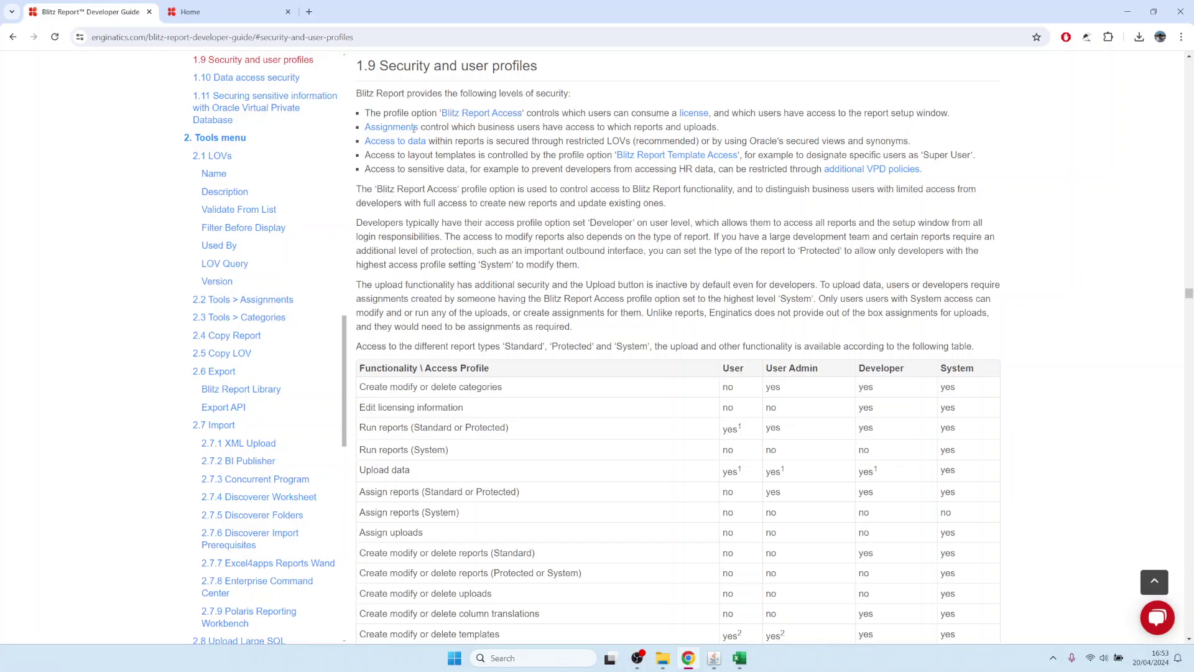
View the guide's Assignments section through its link and return to Security and user profiles
drag(413, 129, 364, 128)
click(386, 135)
click(385, 132)
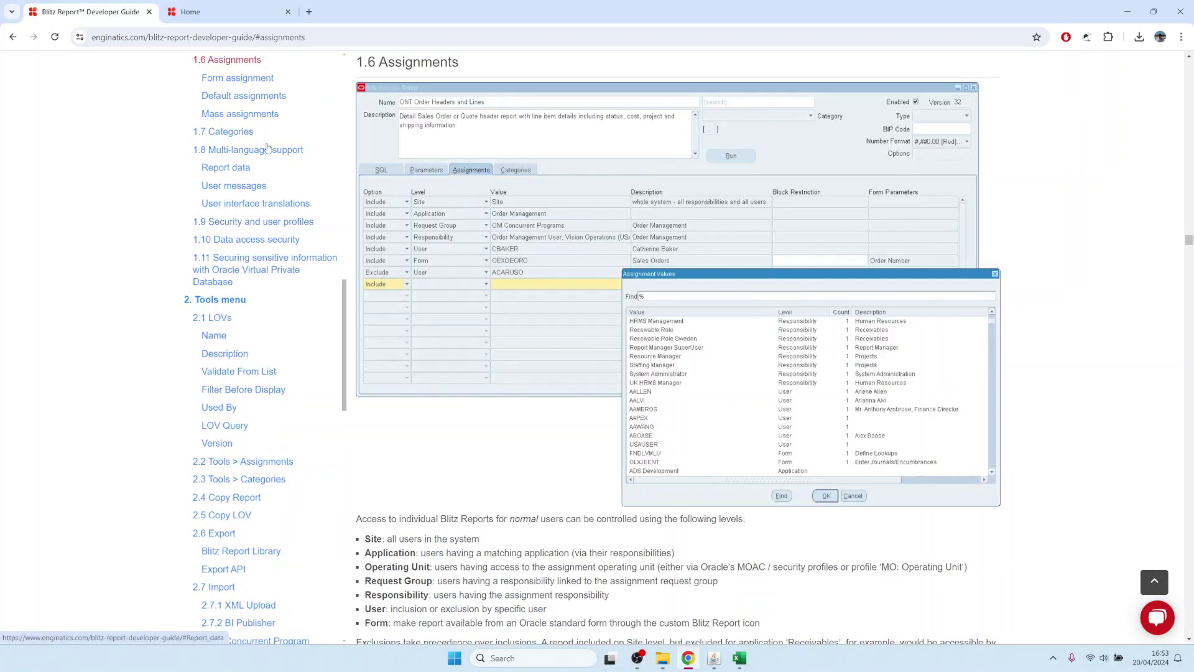
key(alt+Left)
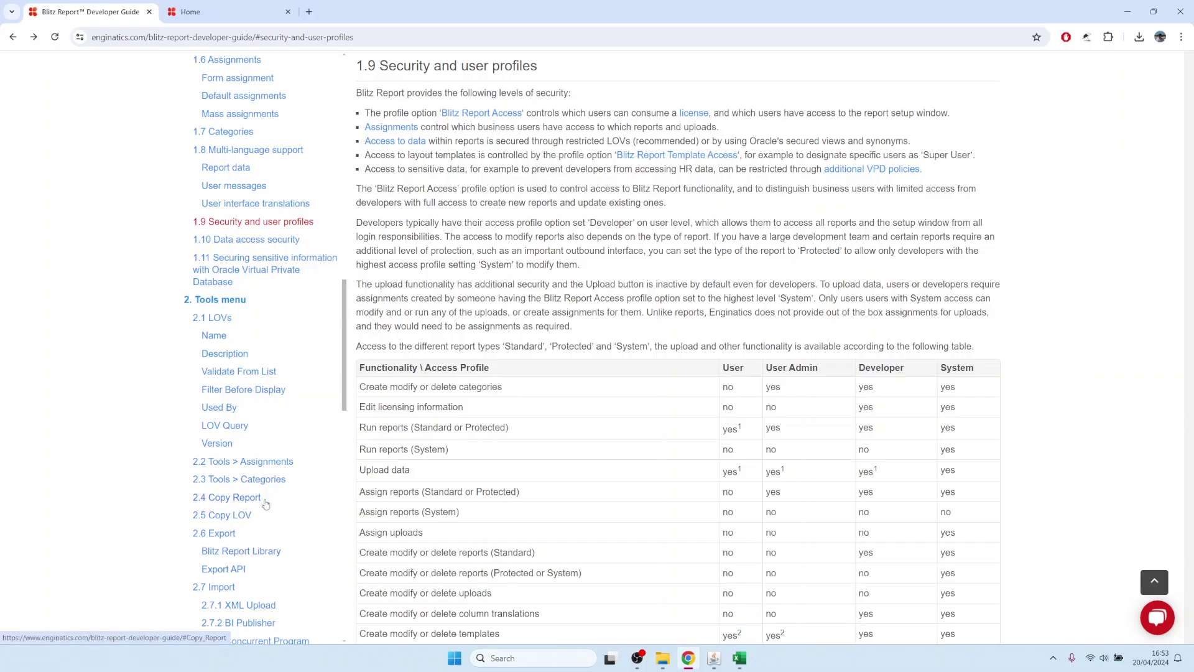
Open the guide's User license assignment section and highlight the manual assignment heading and its Blitz Report Access profile option
scroll(266, 504, down, 15)
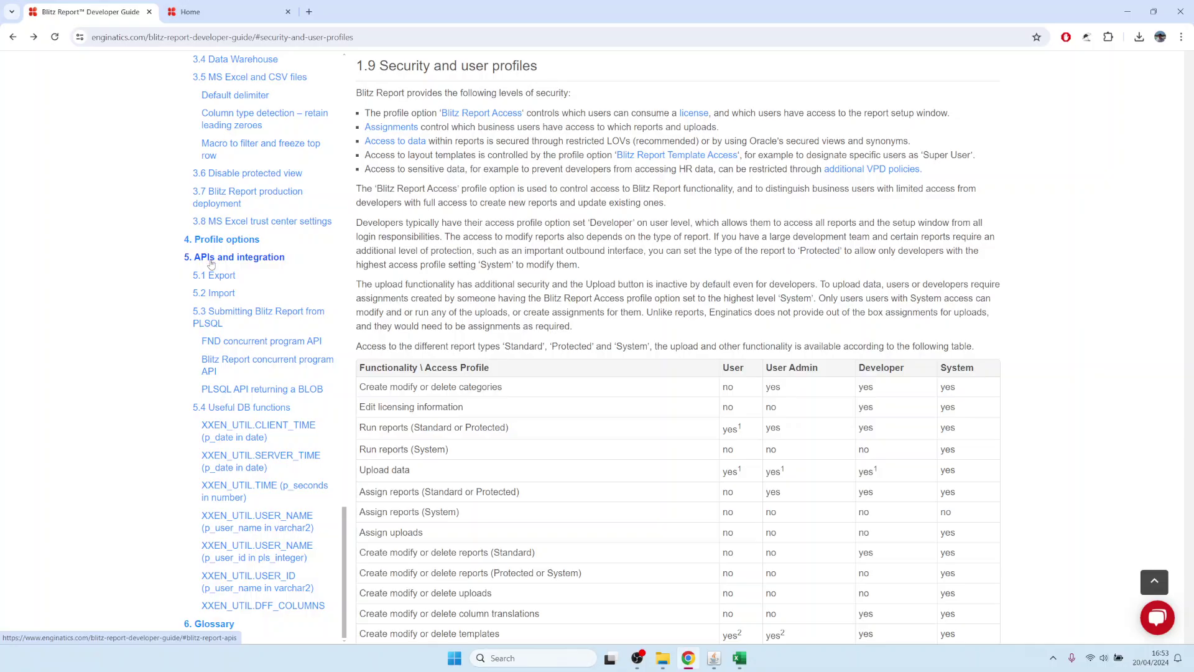
scroll(220, 236, up, 4)
scroll(224, 209, up, 5)
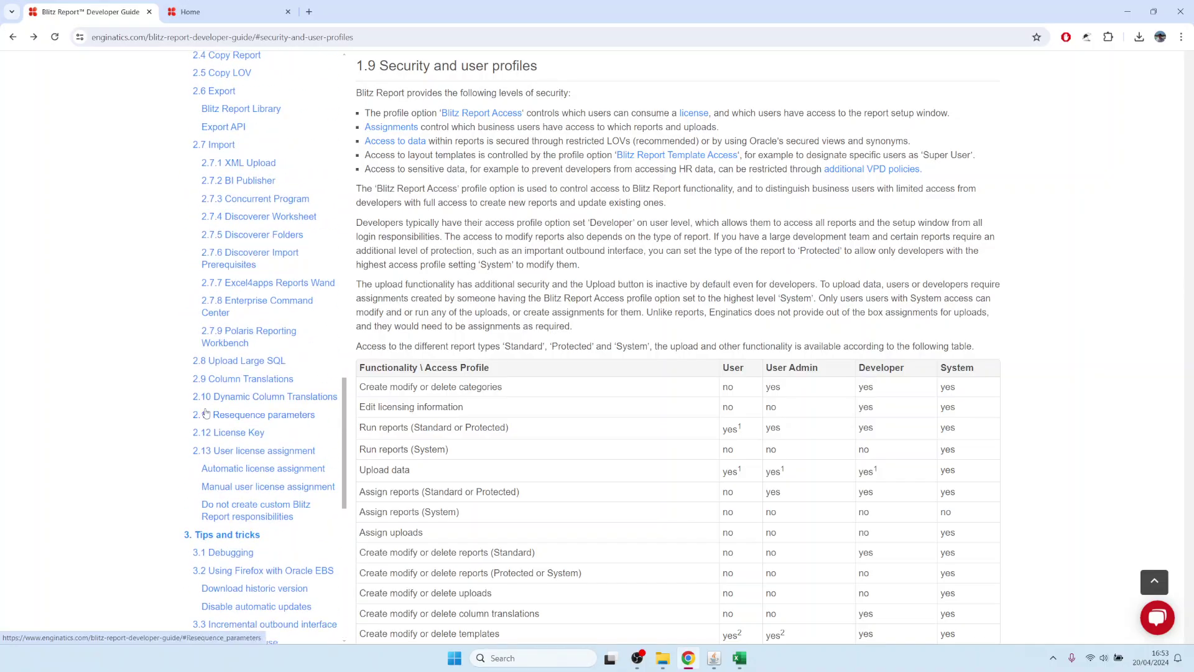
click(248, 452)
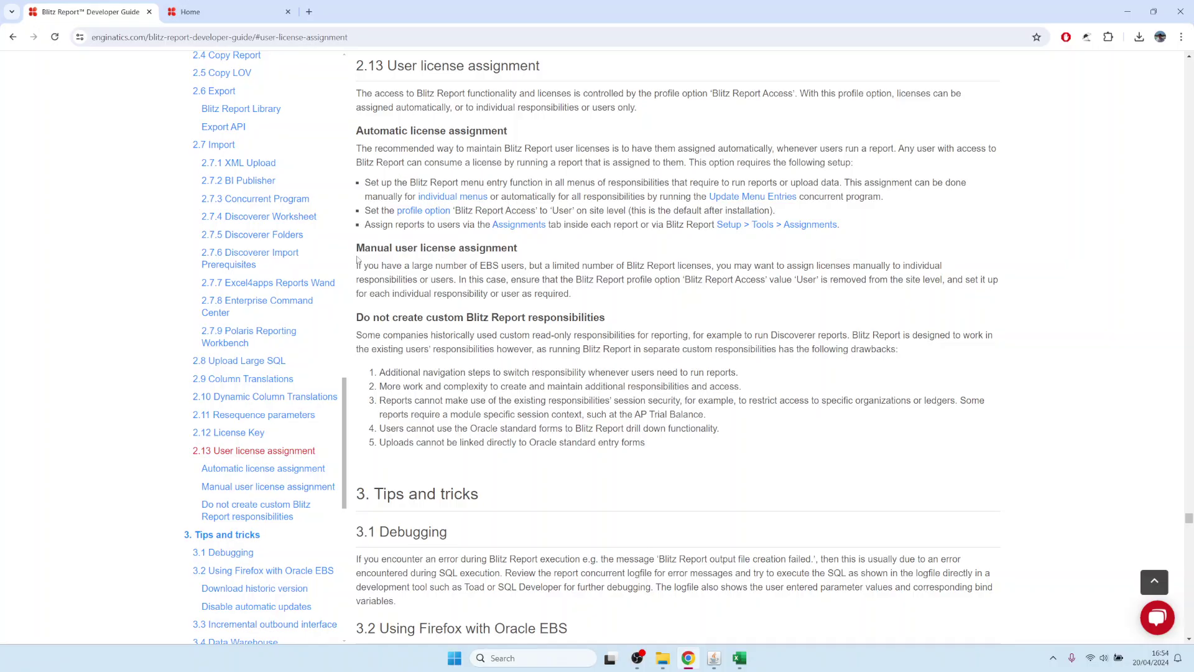
drag(356, 248, 521, 243)
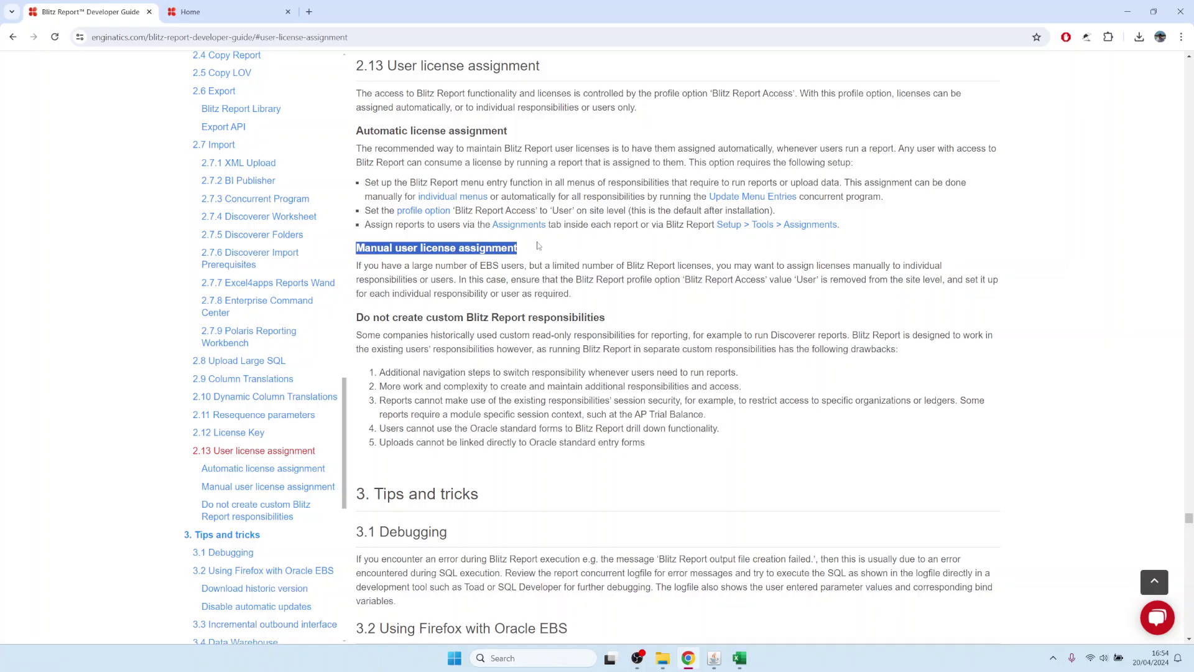
click(686, 281)
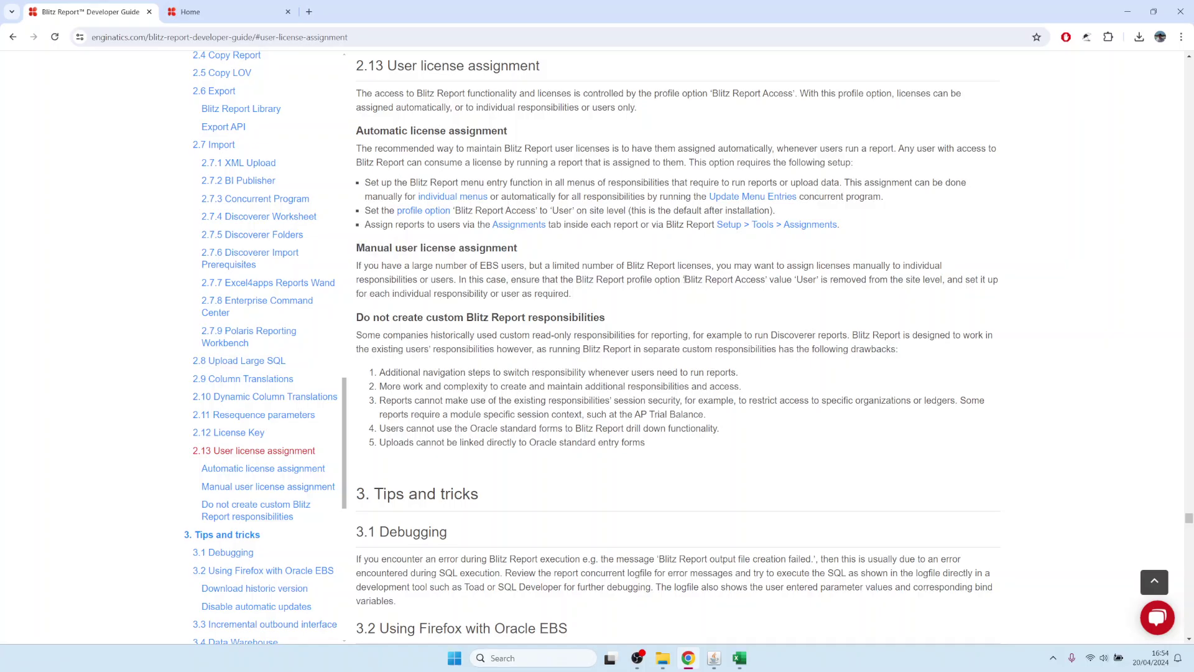
drag(686, 281, 768, 281)
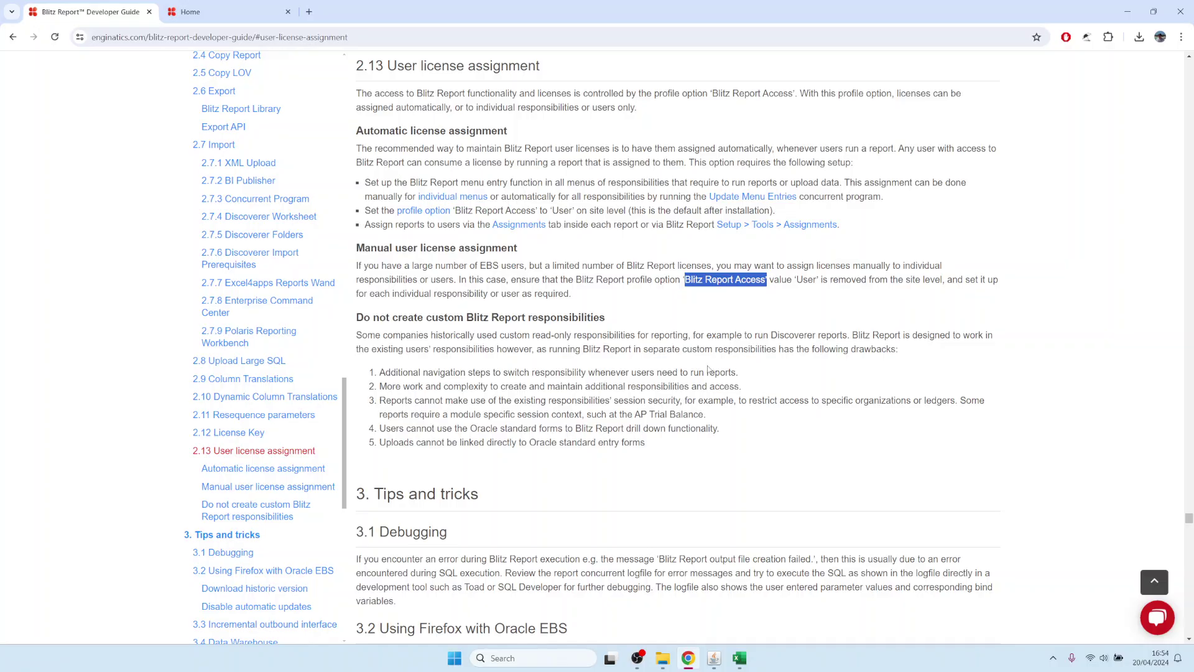